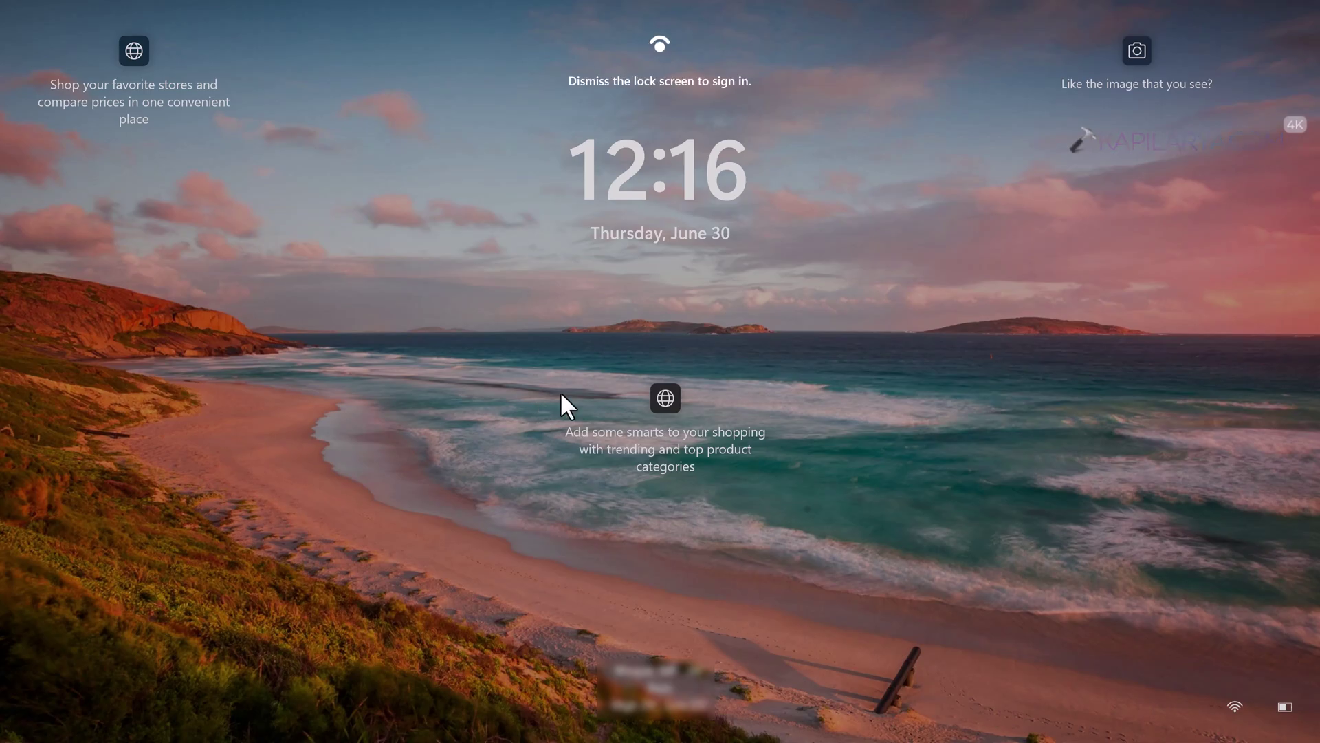
# Sign in past the lock screen and open Settings with Win+I
pyautogui.click(560, 393)
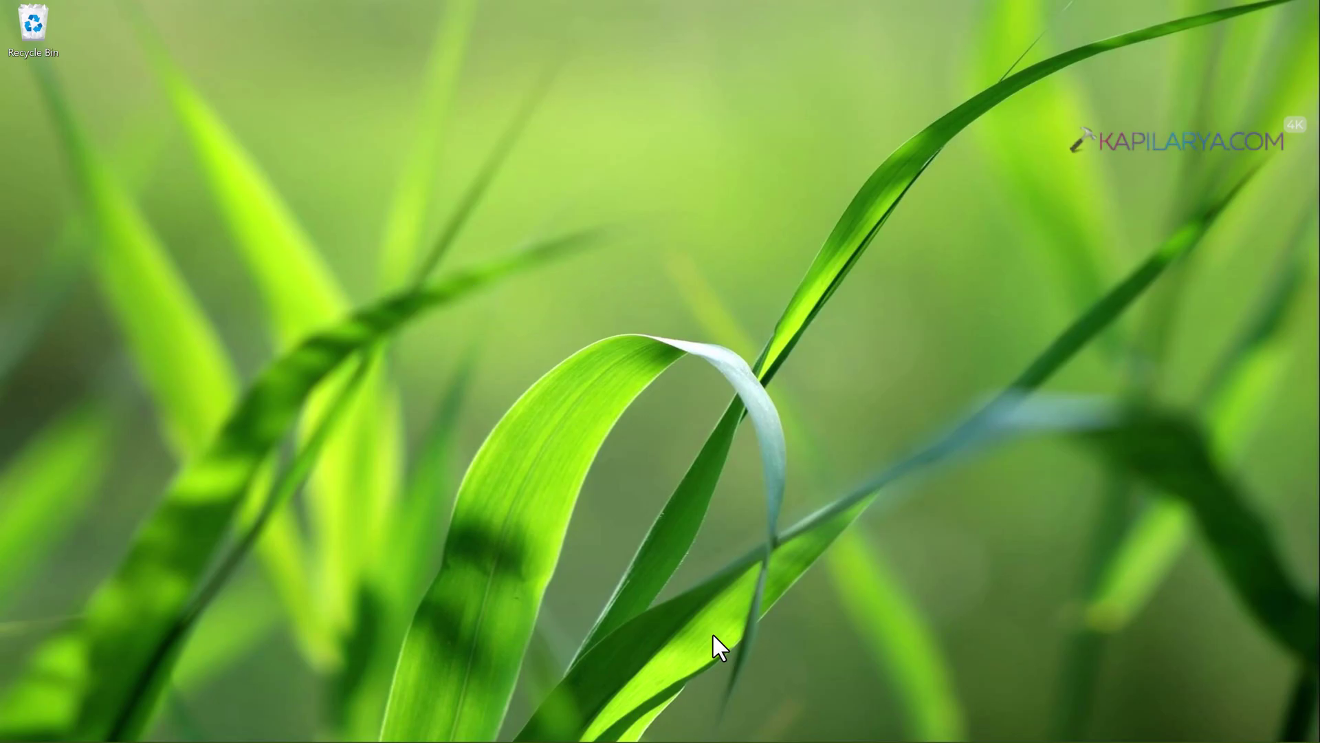
pyautogui.press('super+i')
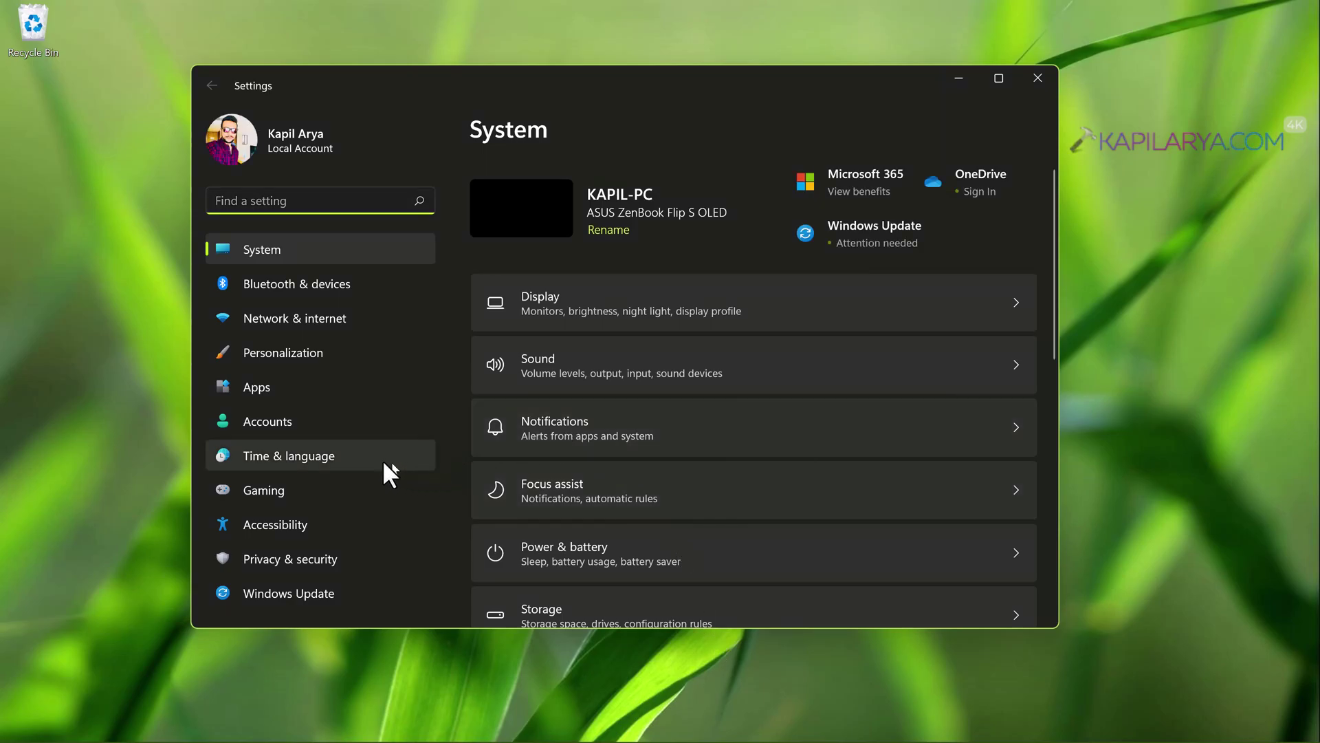
# Go to Accounts > Sign-in options and expand the PIN (Windows Hello) section
pyautogui.click(359, 428)
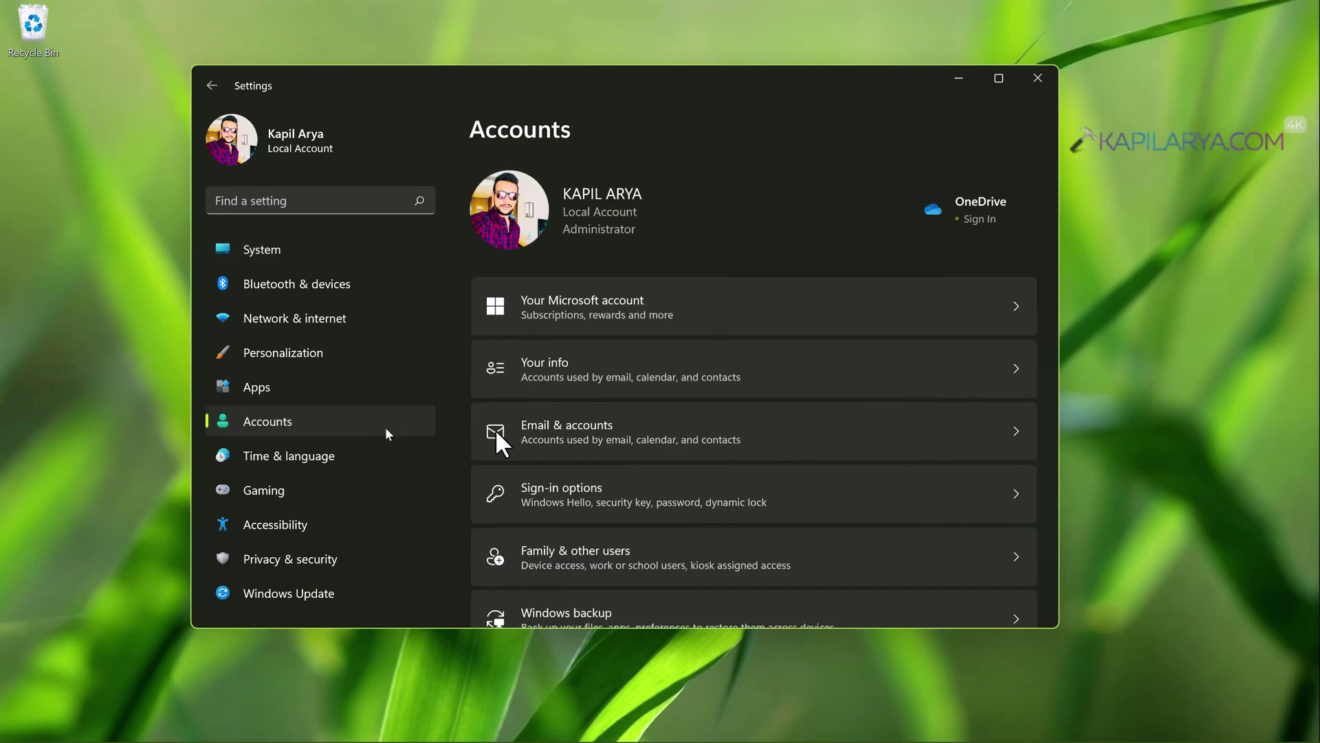
pyautogui.click(588, 487)
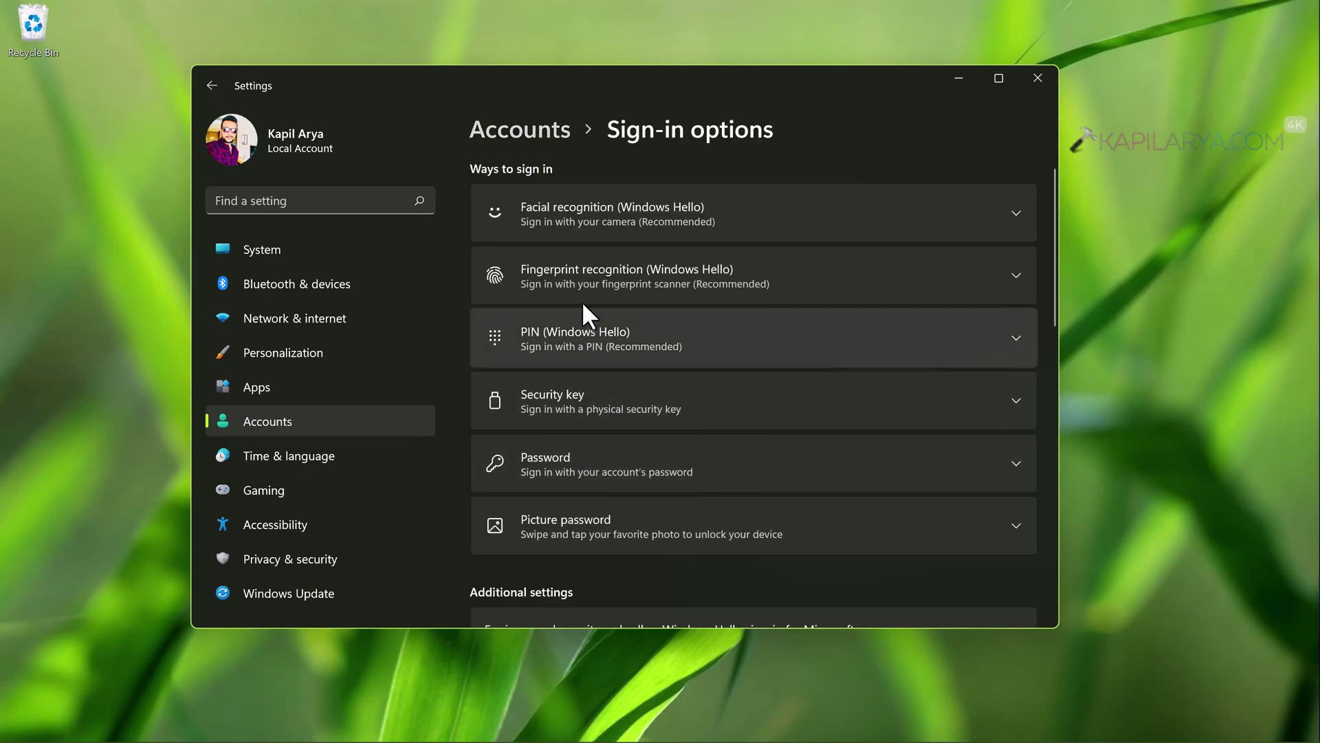
pyautogui.click(600, 350)
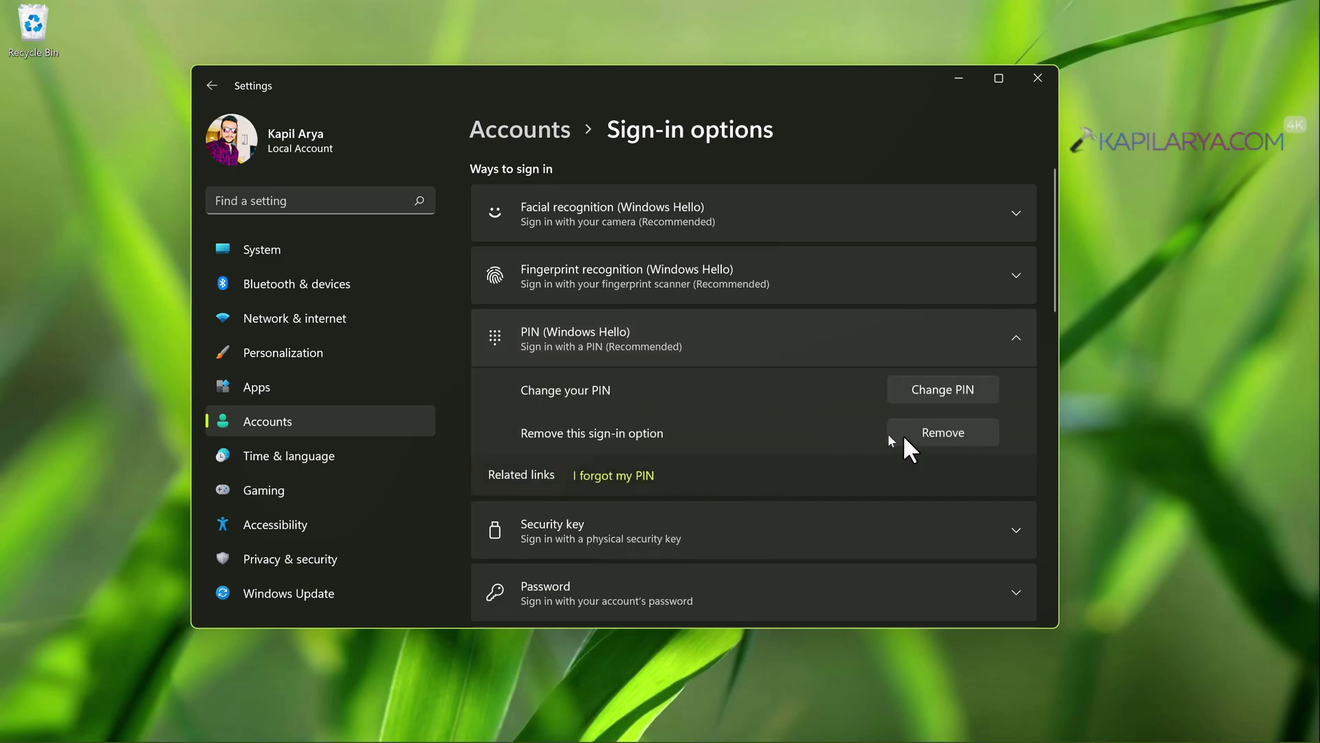
# Remove the current Windows Hello PIN, confirming with the account password
pyautogui.click(925, 436)
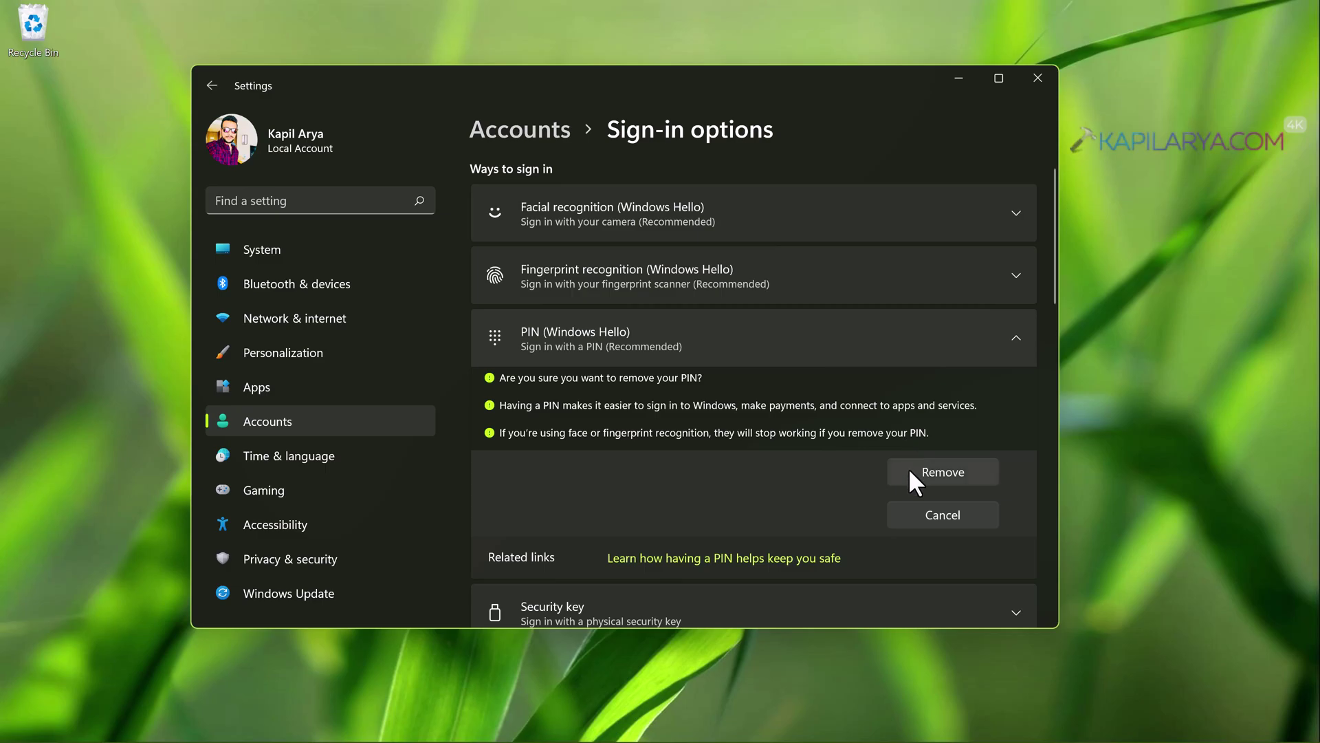
pyautogui.click(909, 470)
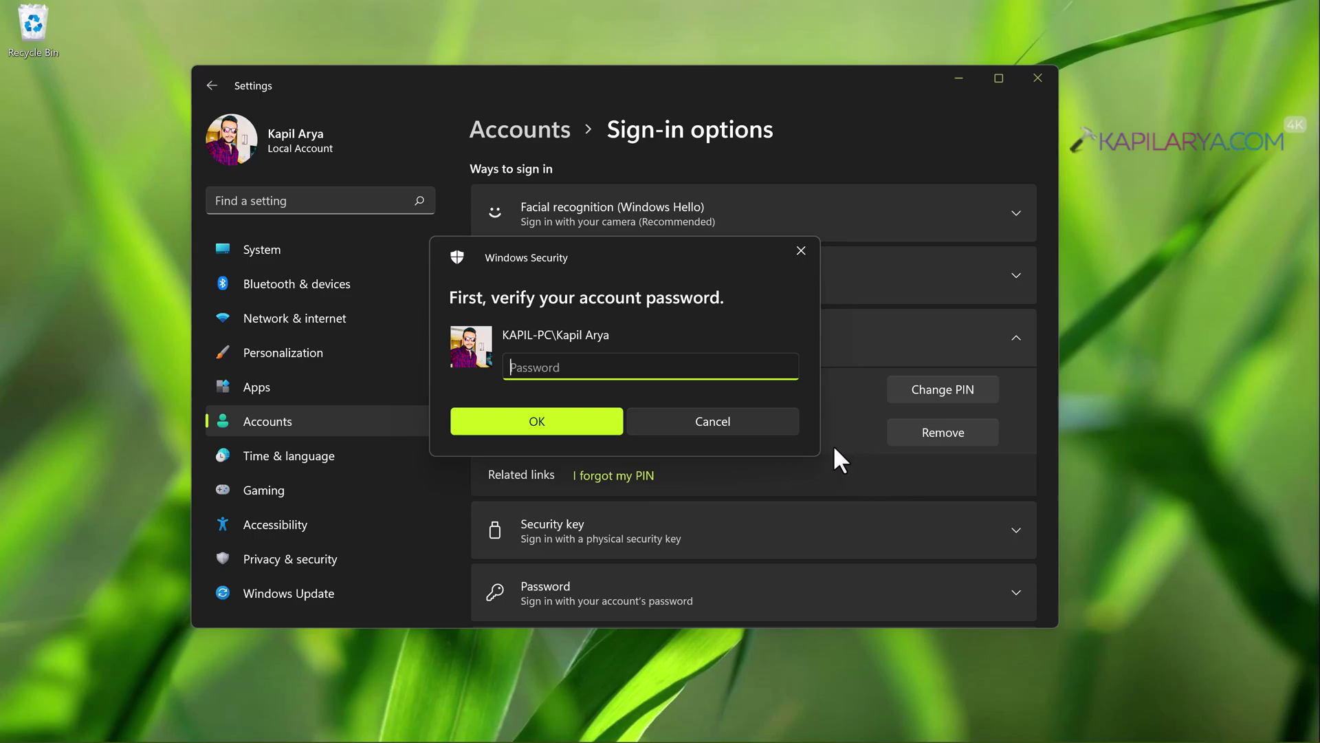
pyautogui.write('******')
pyautogui.press('Return')
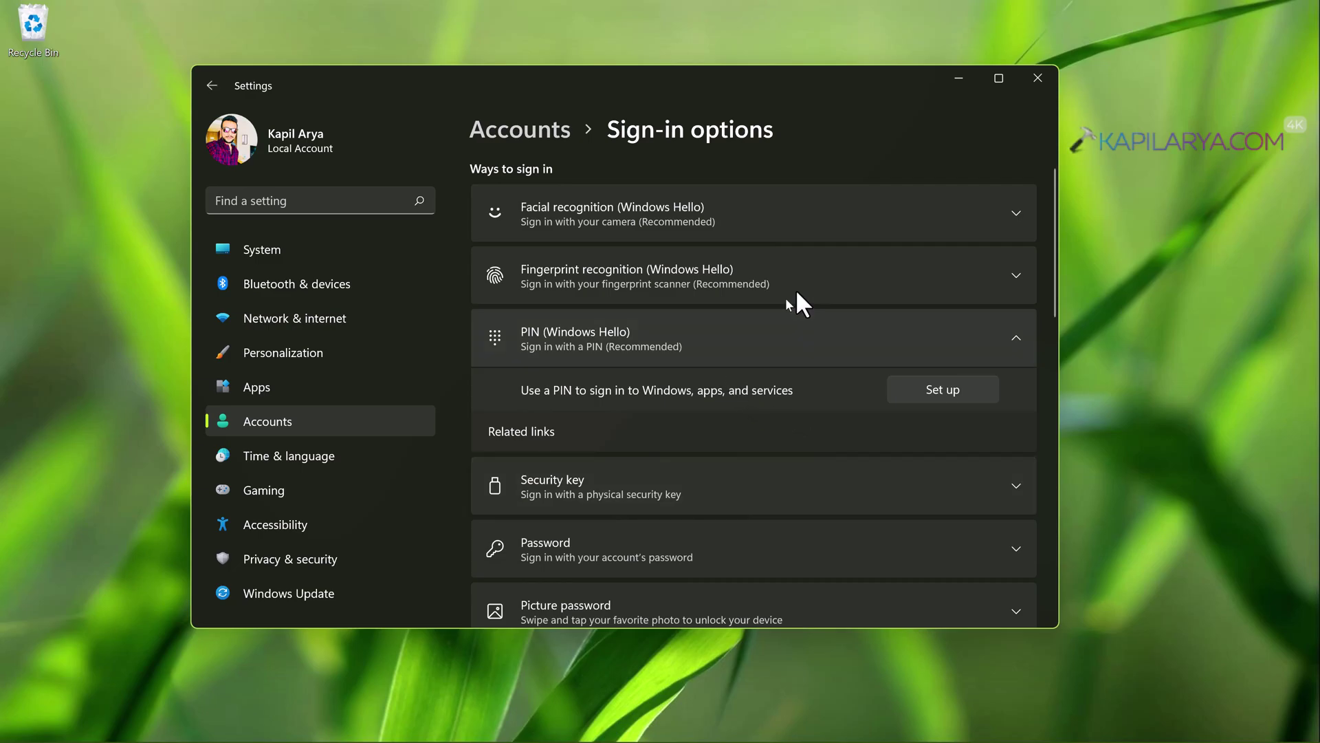
# Expand the Facial recognition section to show its setup option
pyautogui.click(790, 221)
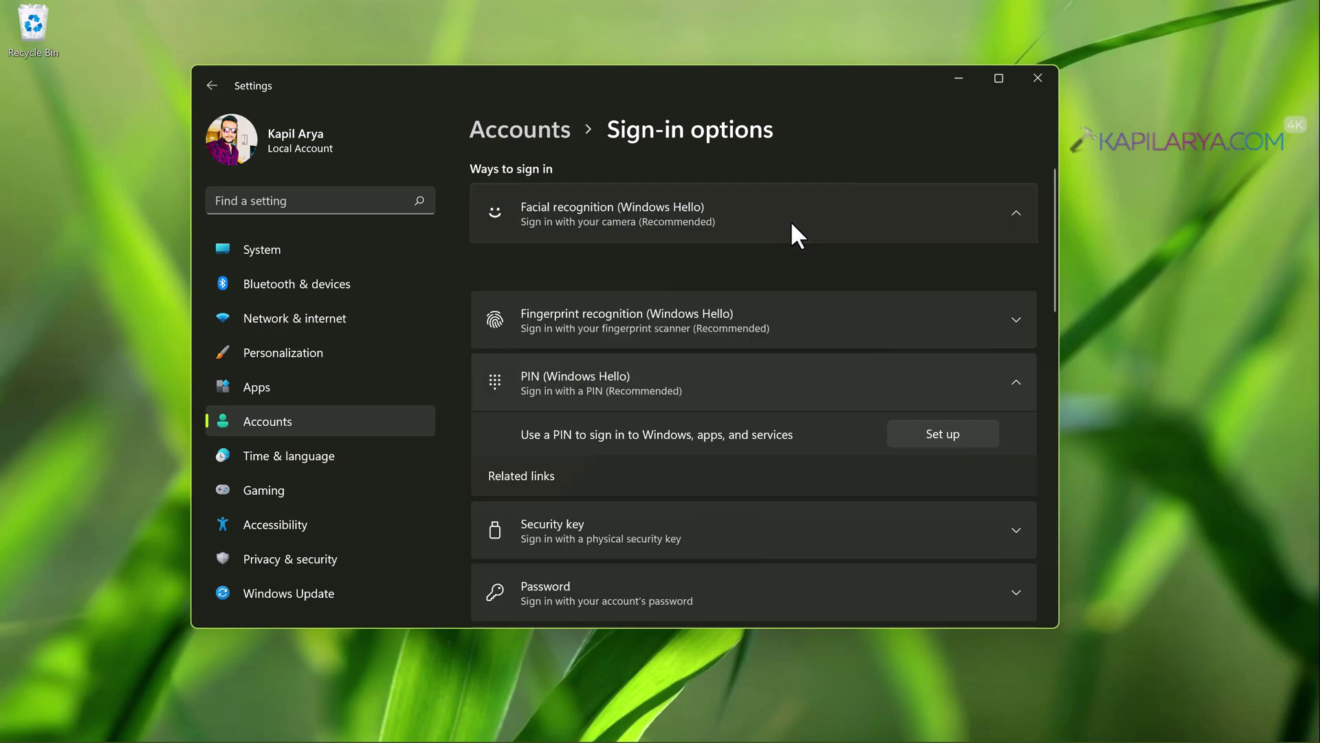
pyautogui.click(790, 220)
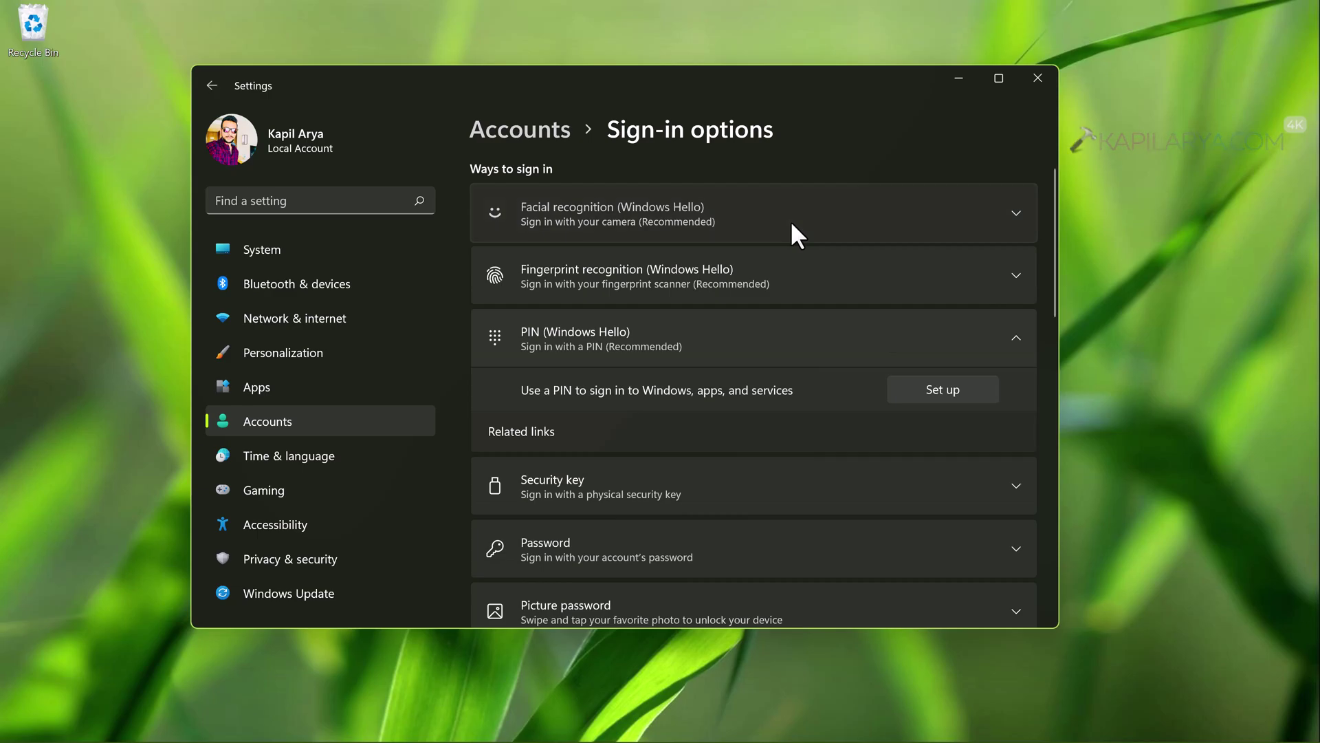
pyautogui.click(790, 221)
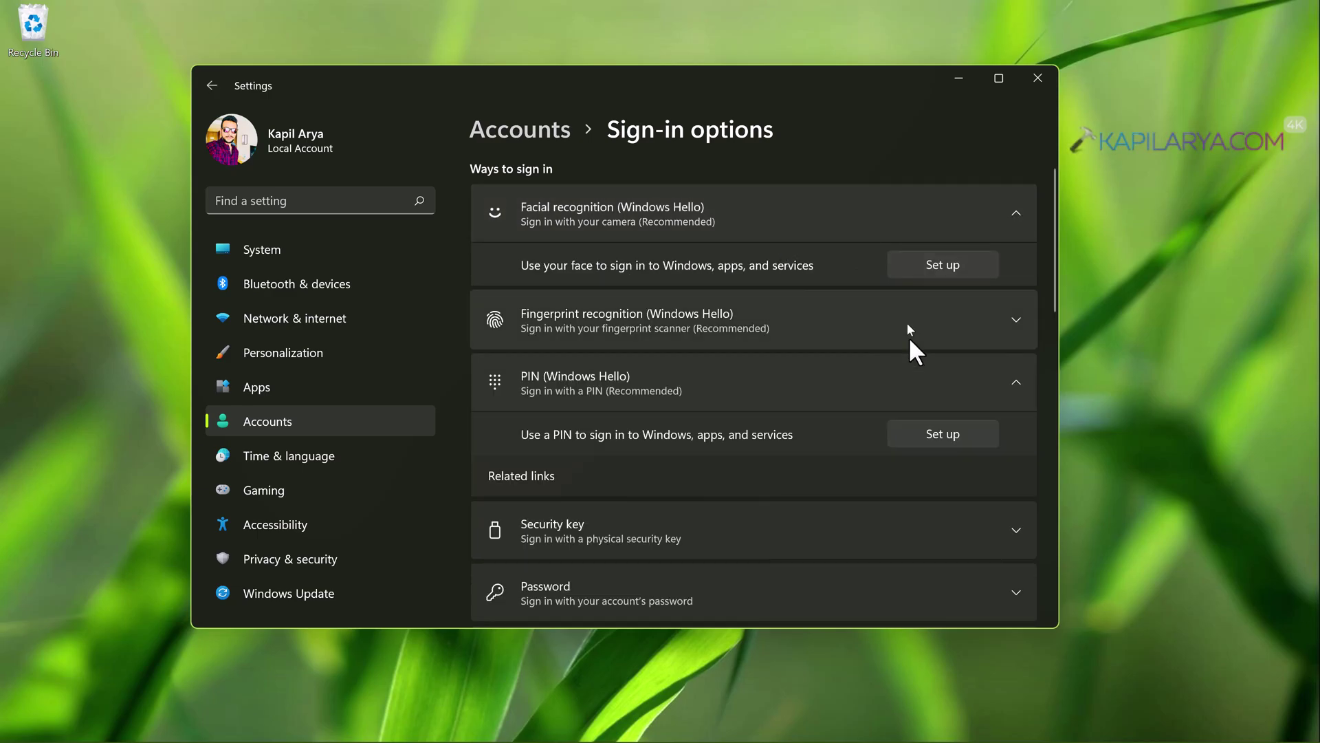
# Create a new Windows Hello PIN after password verification, then minimize Settings
pyautogui.click(915, 433)
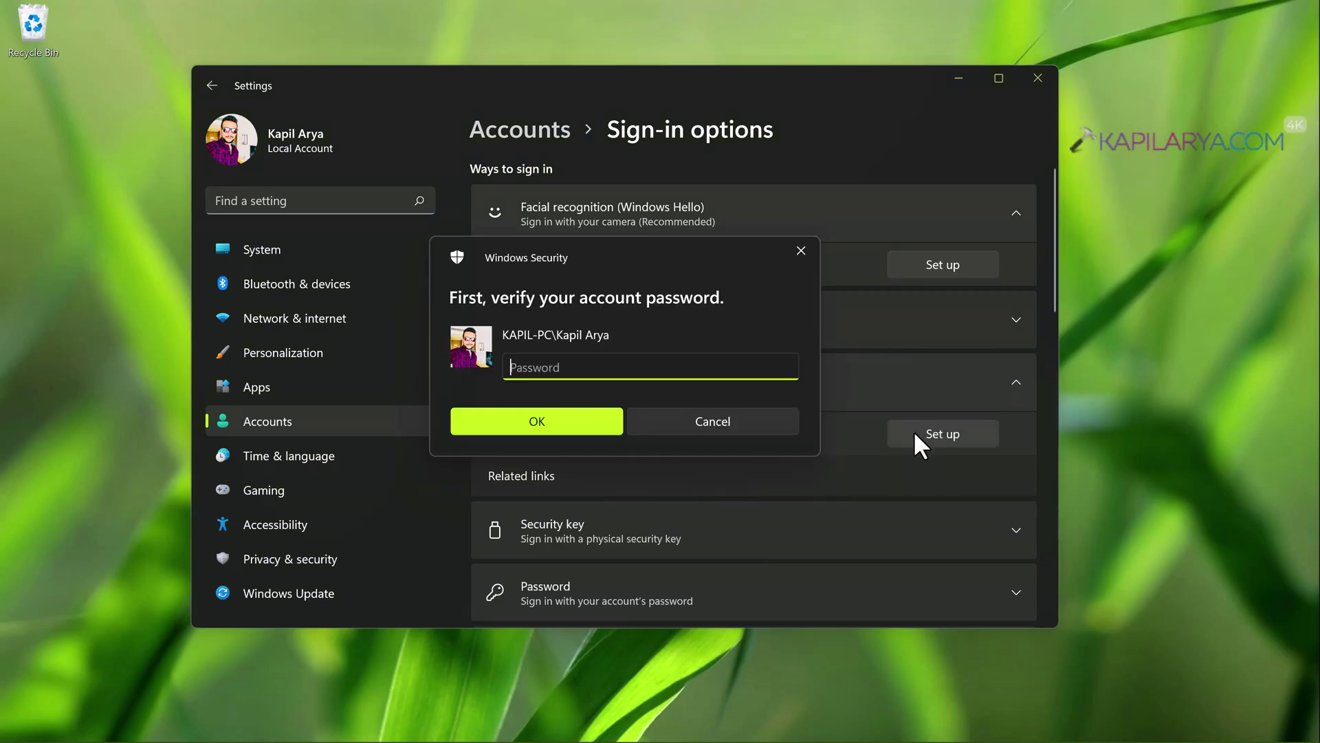
pyautogui.write('•••')
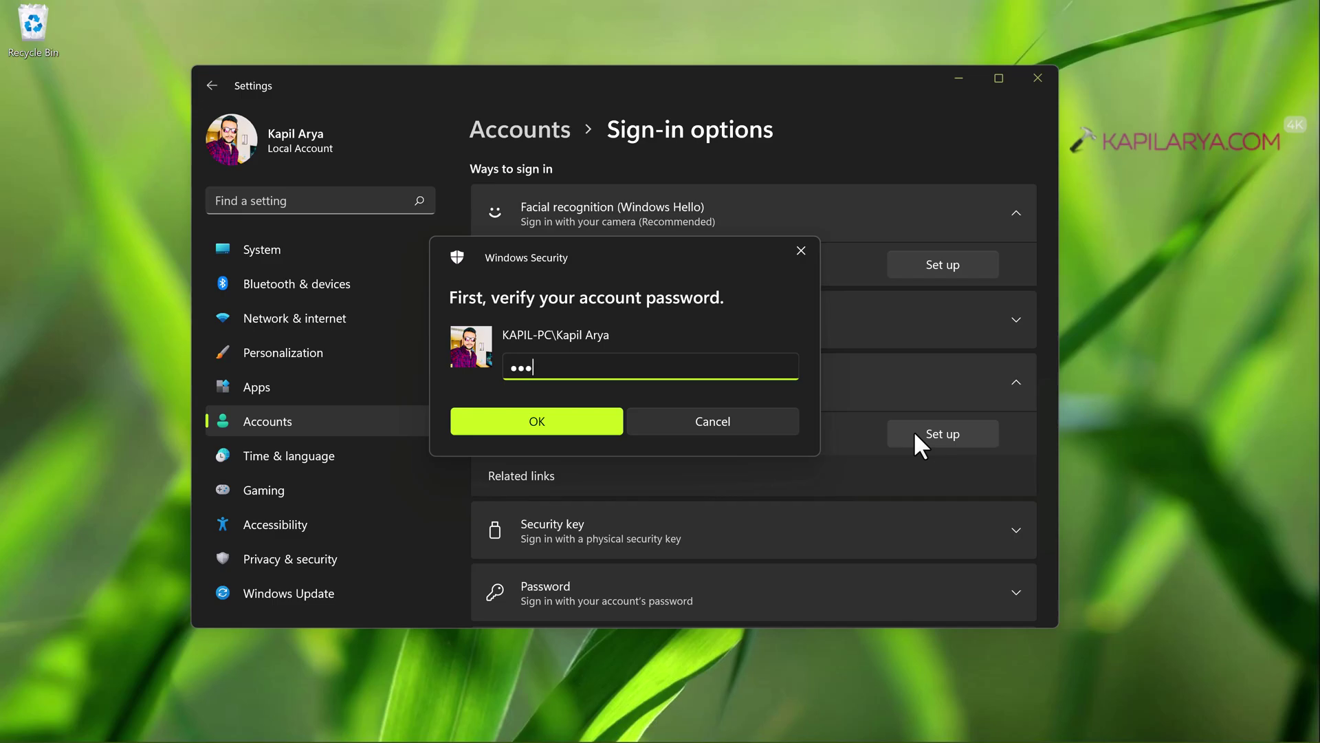
pyautogui.write('••')
pyautogui.press('Return')
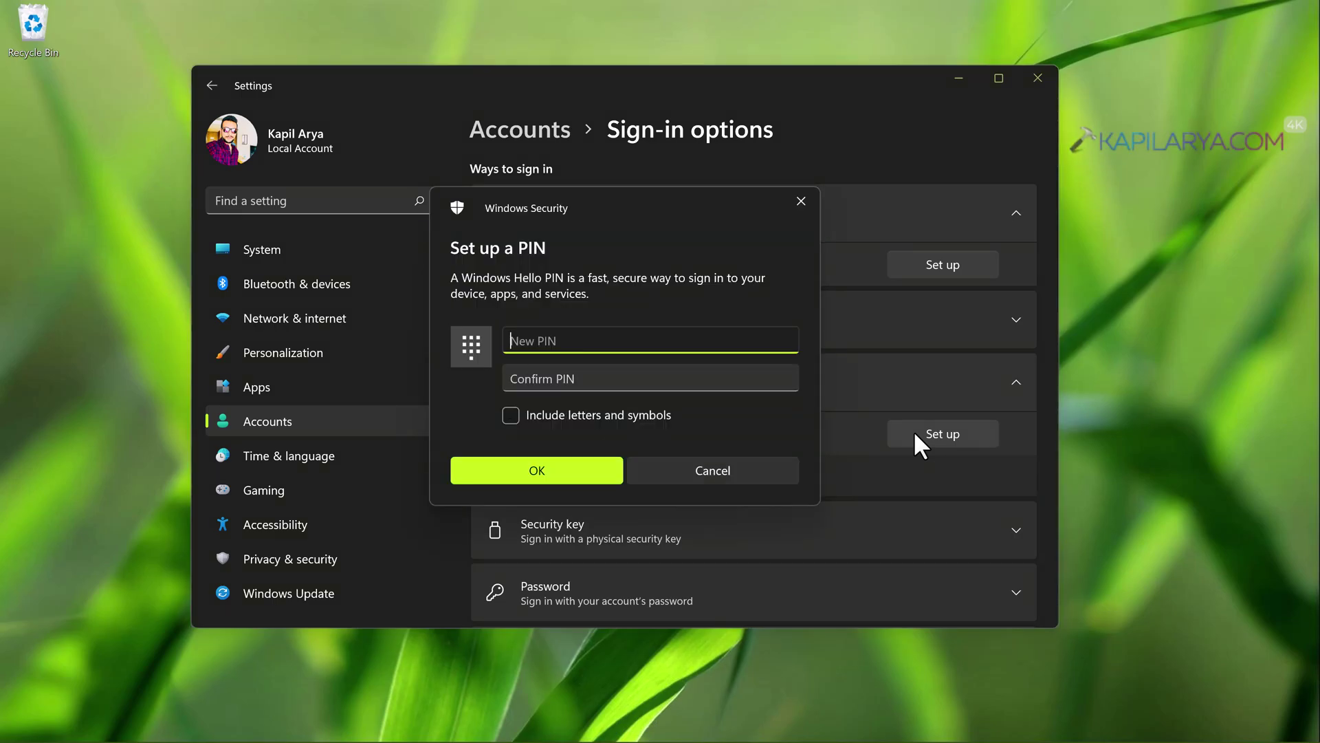
pyautogui.write('••••')
pyautogui.press('Tab')
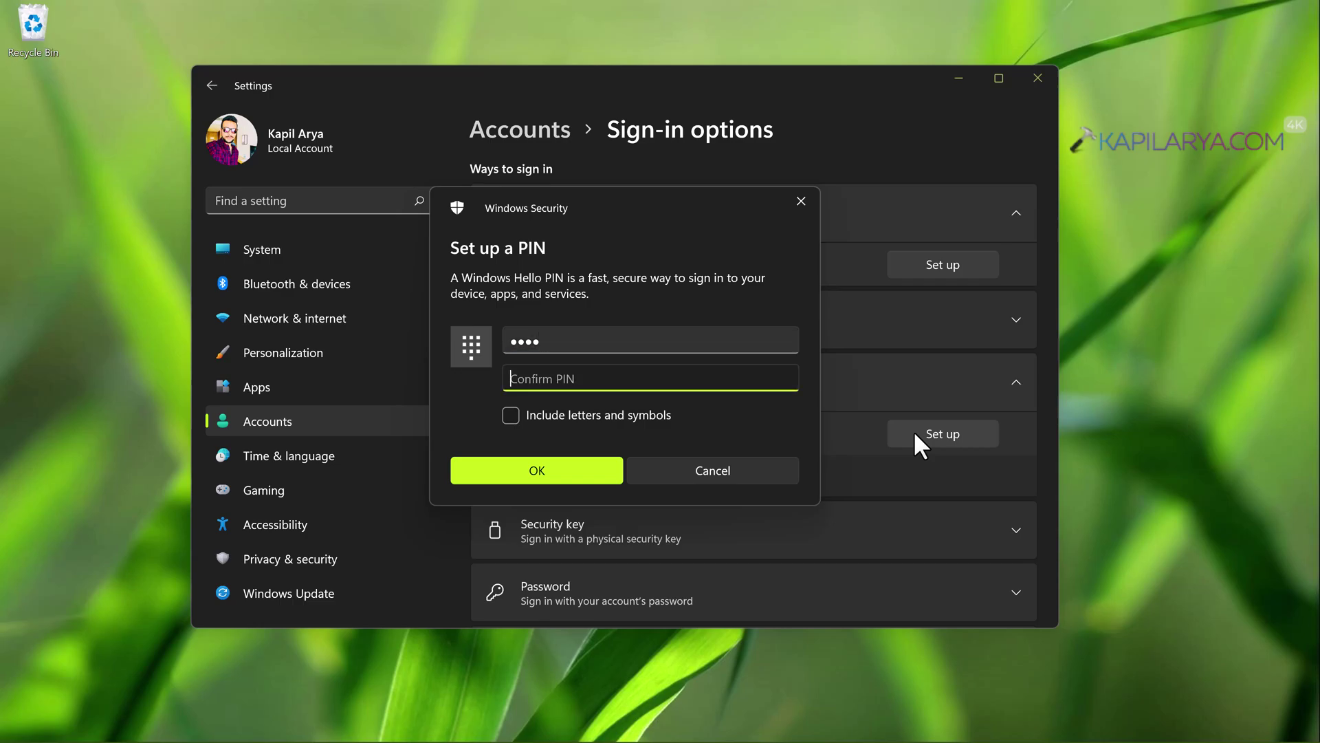
pyautogui.write('••••')
pyautogui.press('Return')
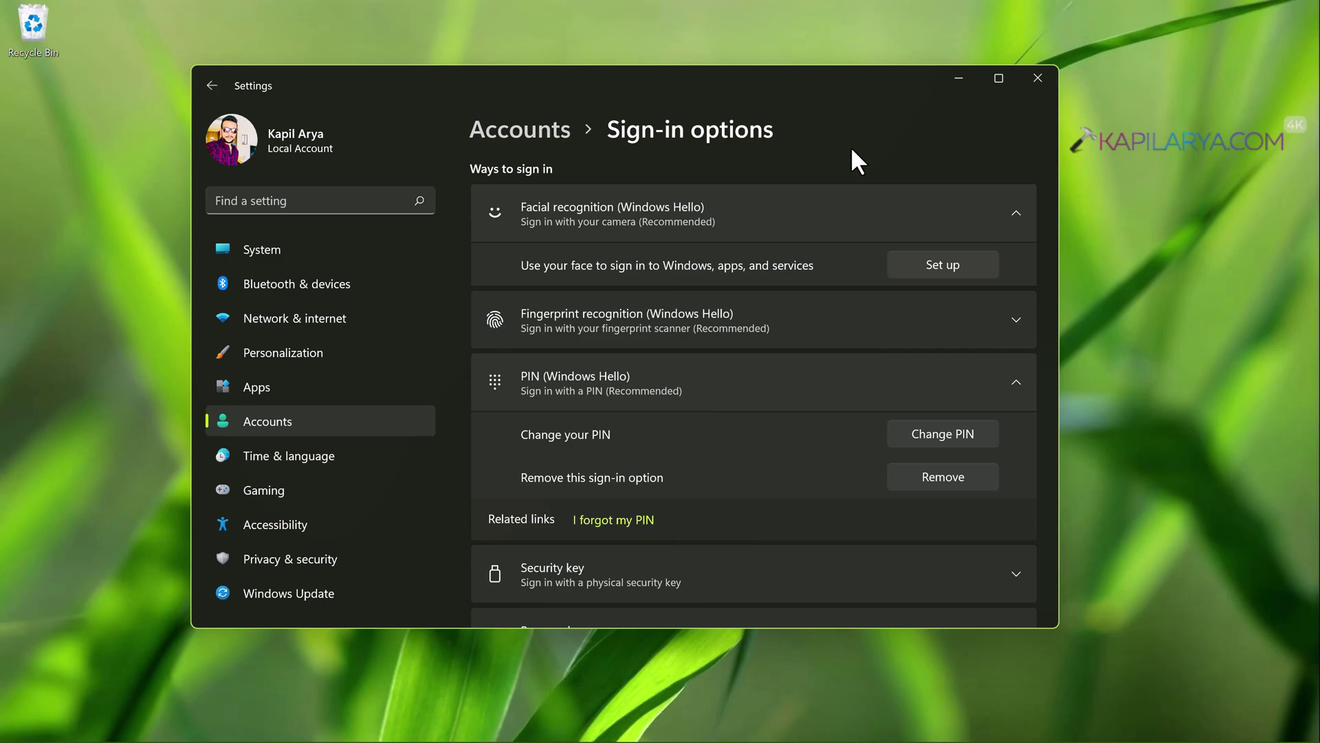
pyautogui.click(957, 79)
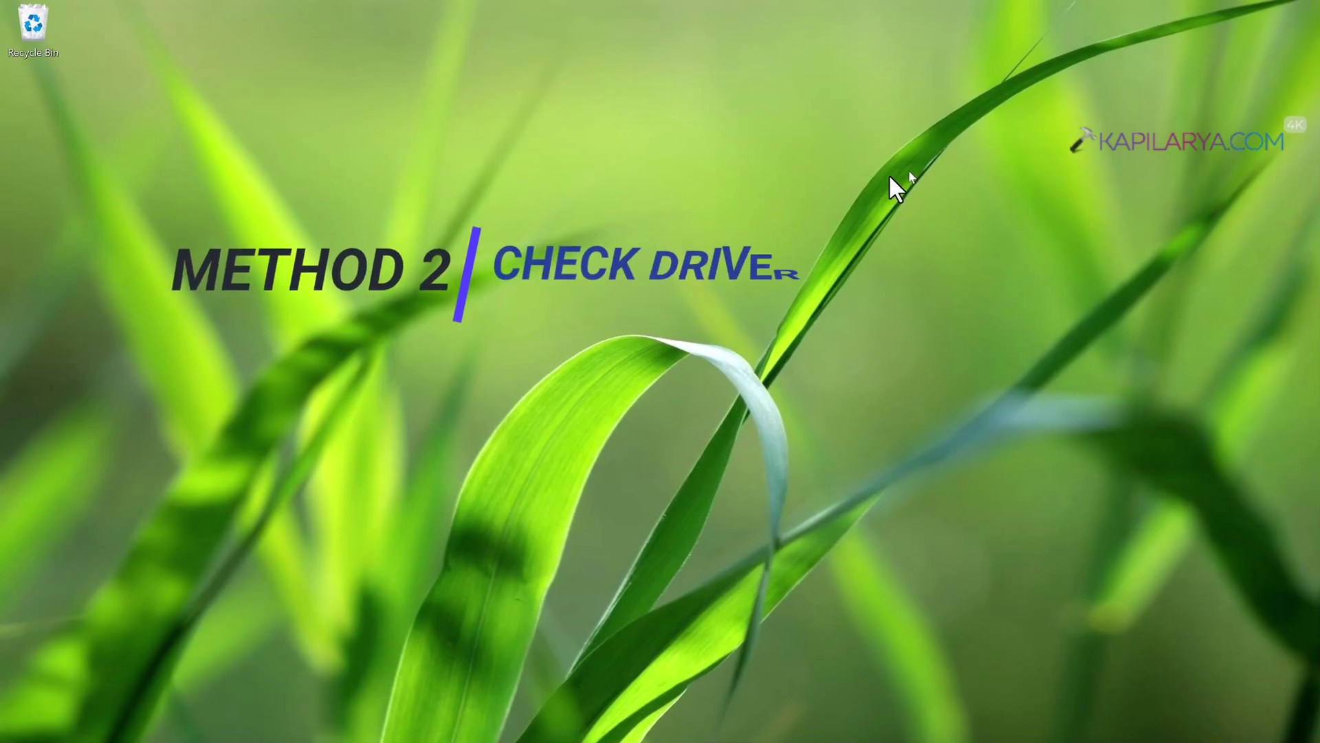
# Enter devmgmt.msc in the Run box to launch Device Manager
pyautogui.press('super+r')
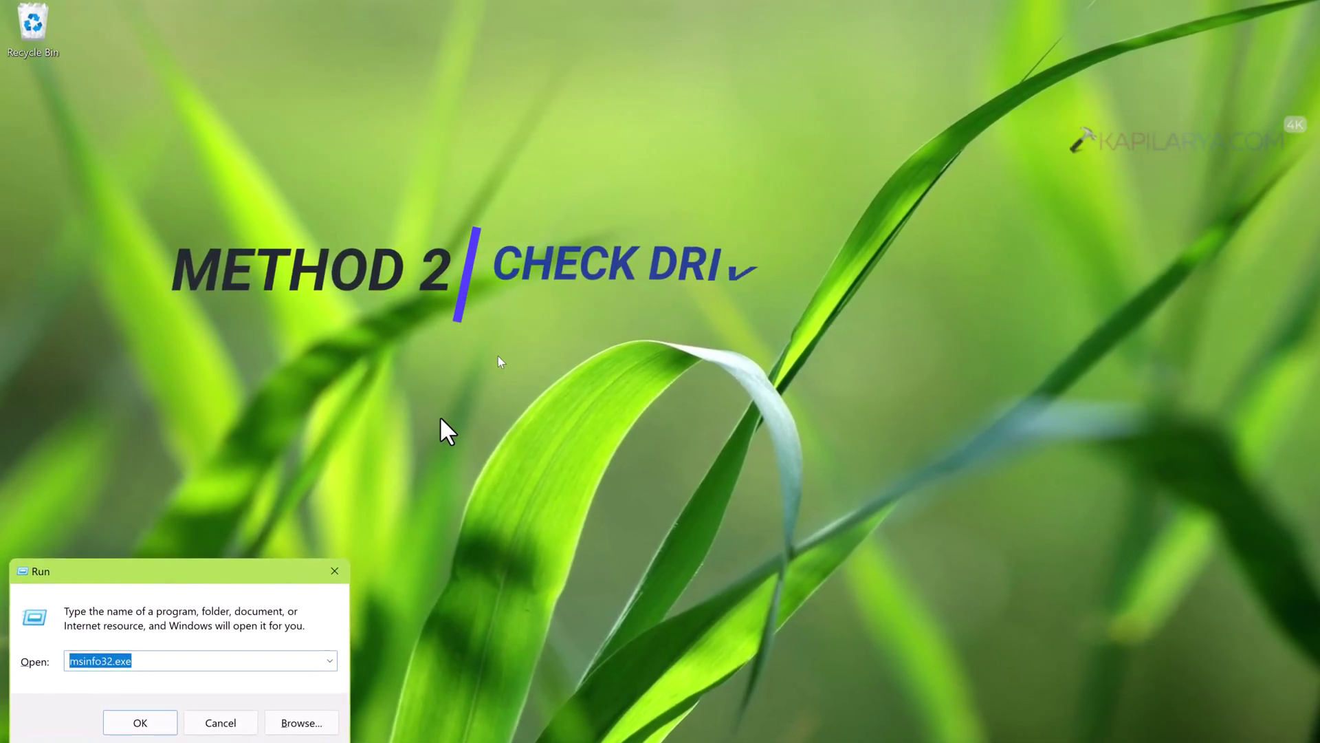
pyautogui.moveTo(278, 581); pyautogui.dragTo(678, 286)
pyautogui.write('dev')
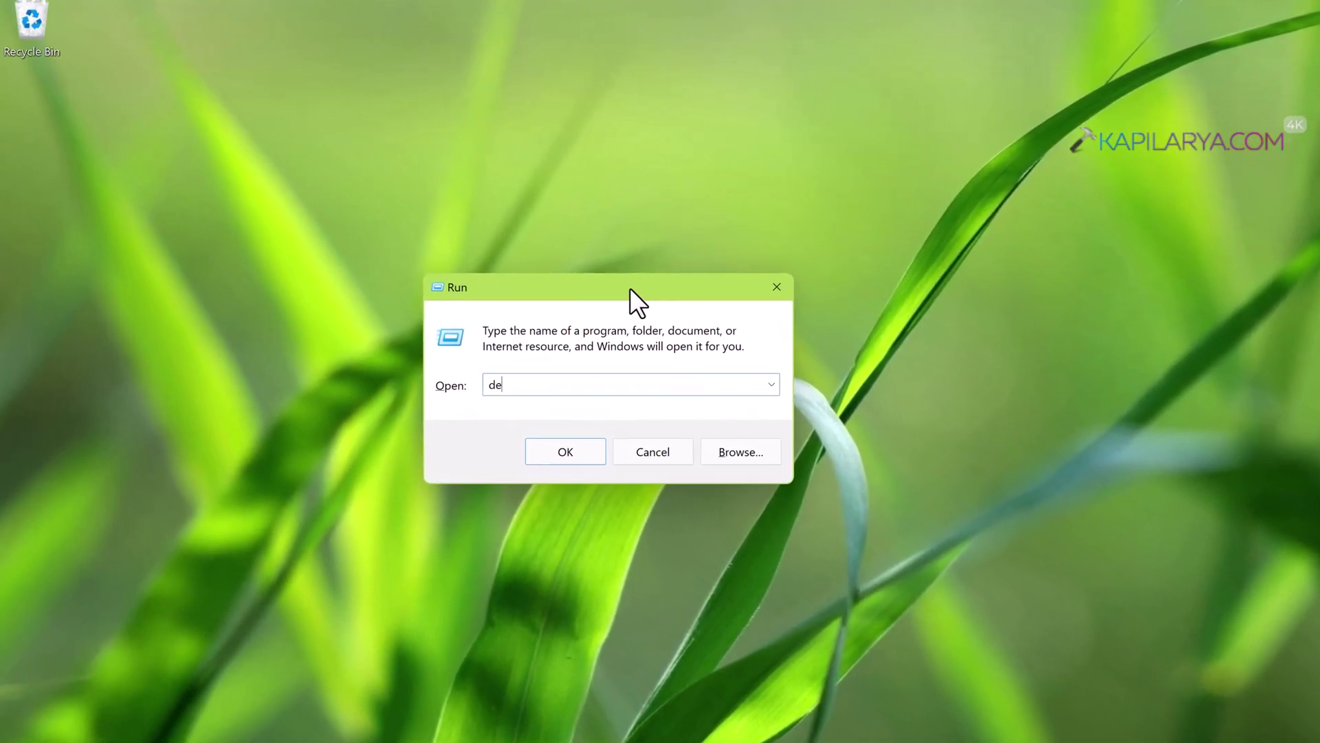
pyautogui.write('mgm')
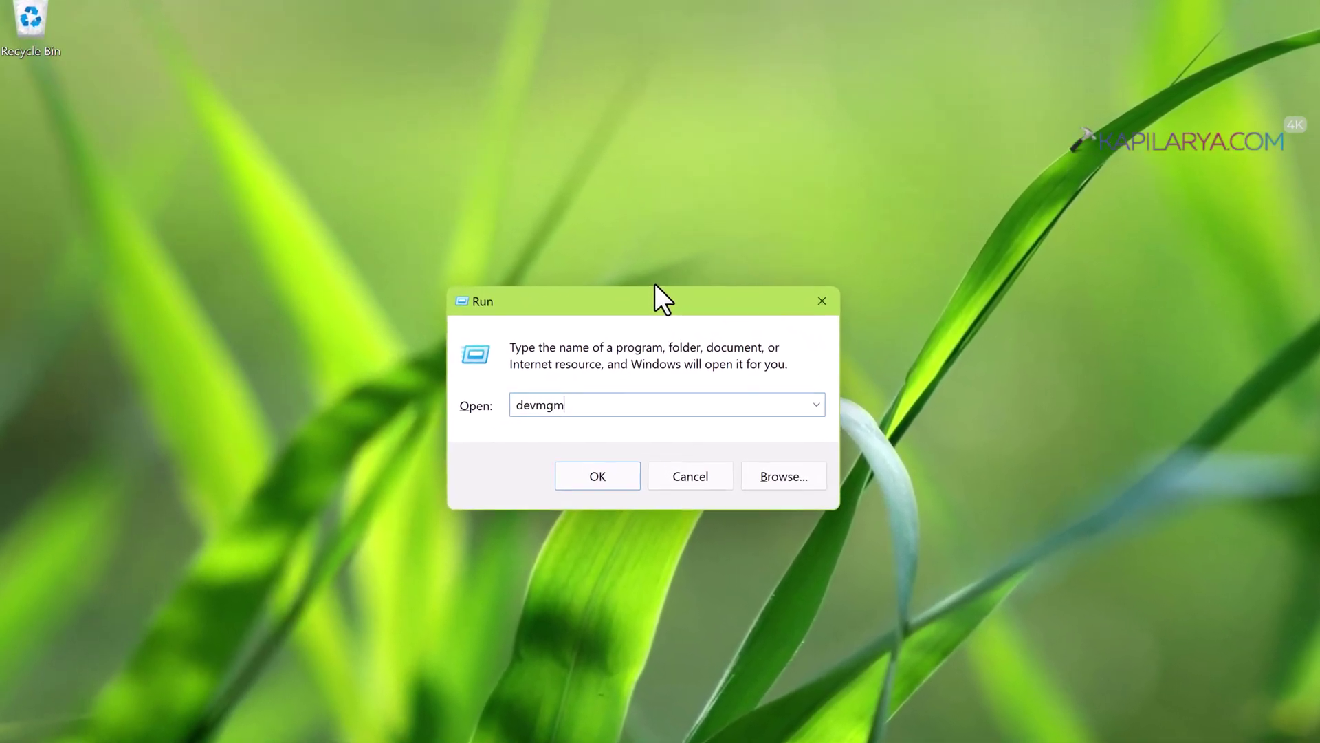
pyautogui.write('t.msc')
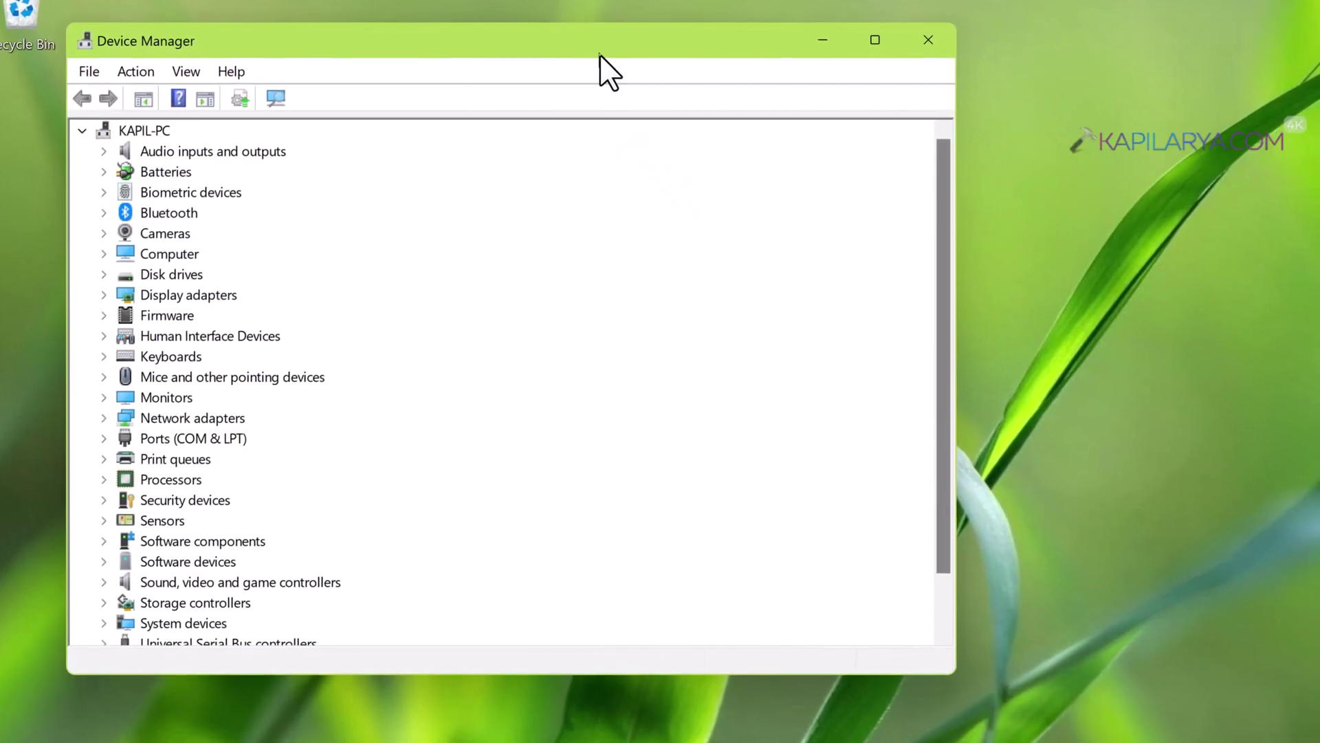
# Under Cameras, open USB2.0 IR UVC WebCam properties and confirm it is working properly
pyautogui.moveTo(592, 44); pyautogui.dragTo(859, 146)
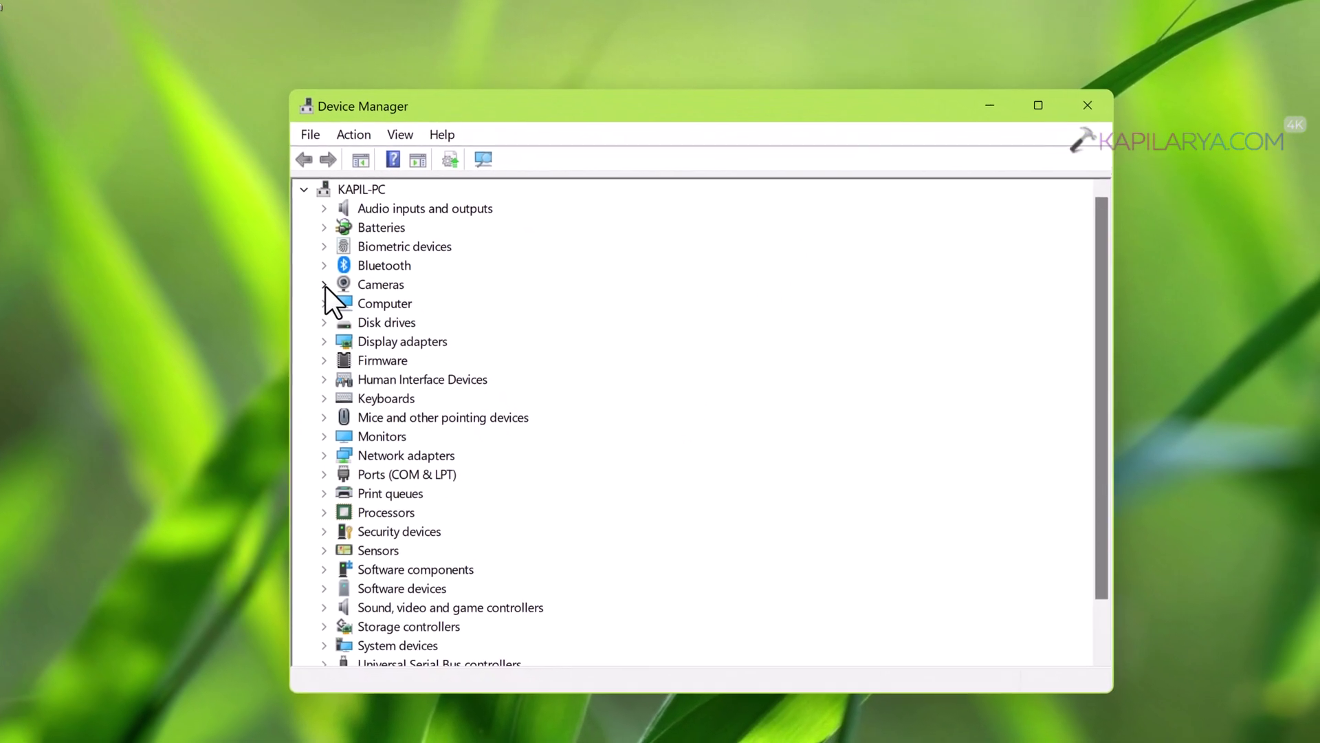
pyautogui.click(316, 278)
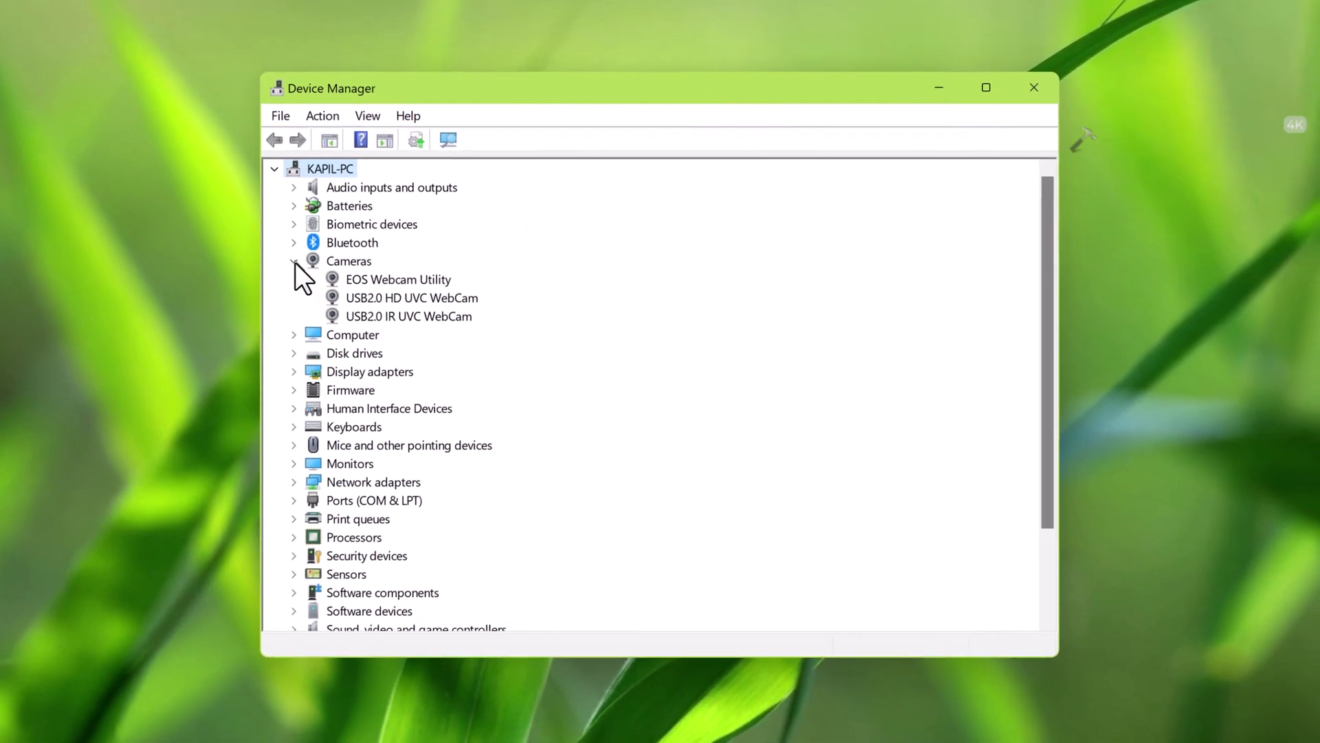
pyautogui.click(423, 312)
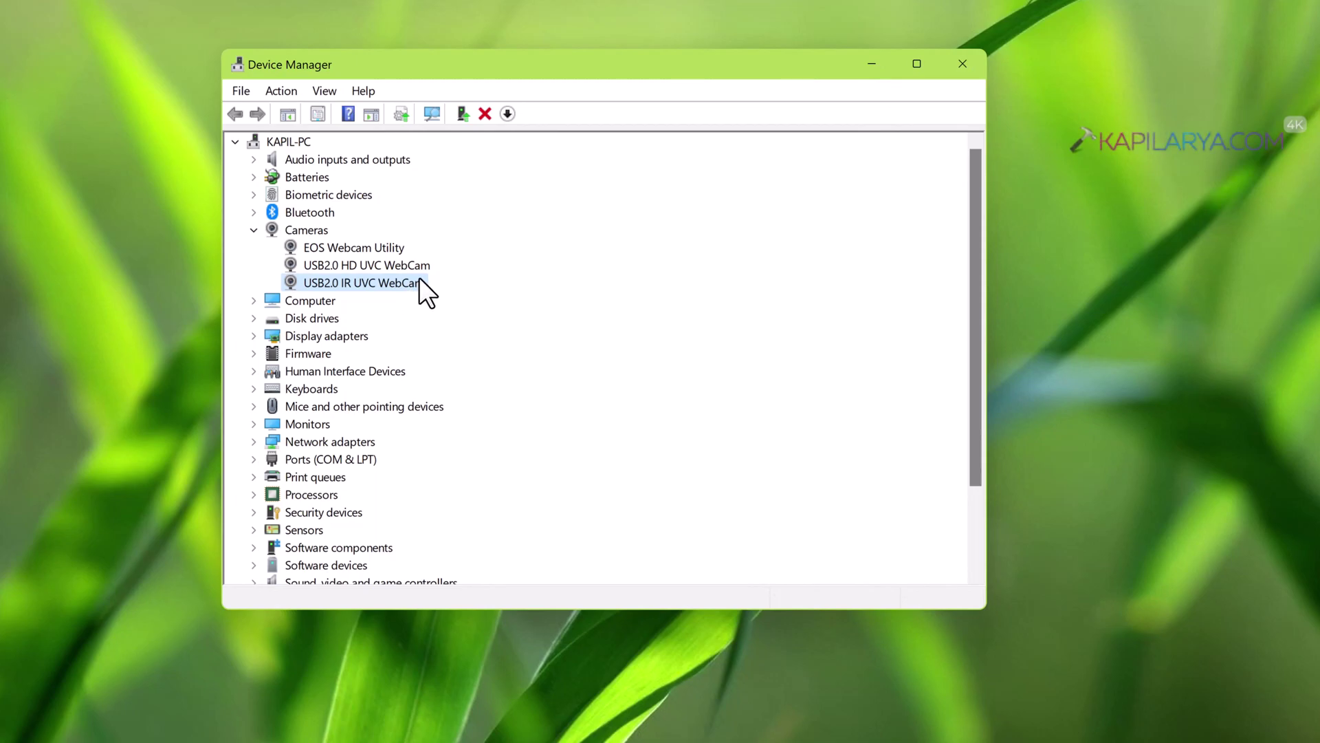
pyautogui.doubleClick(427, 273)
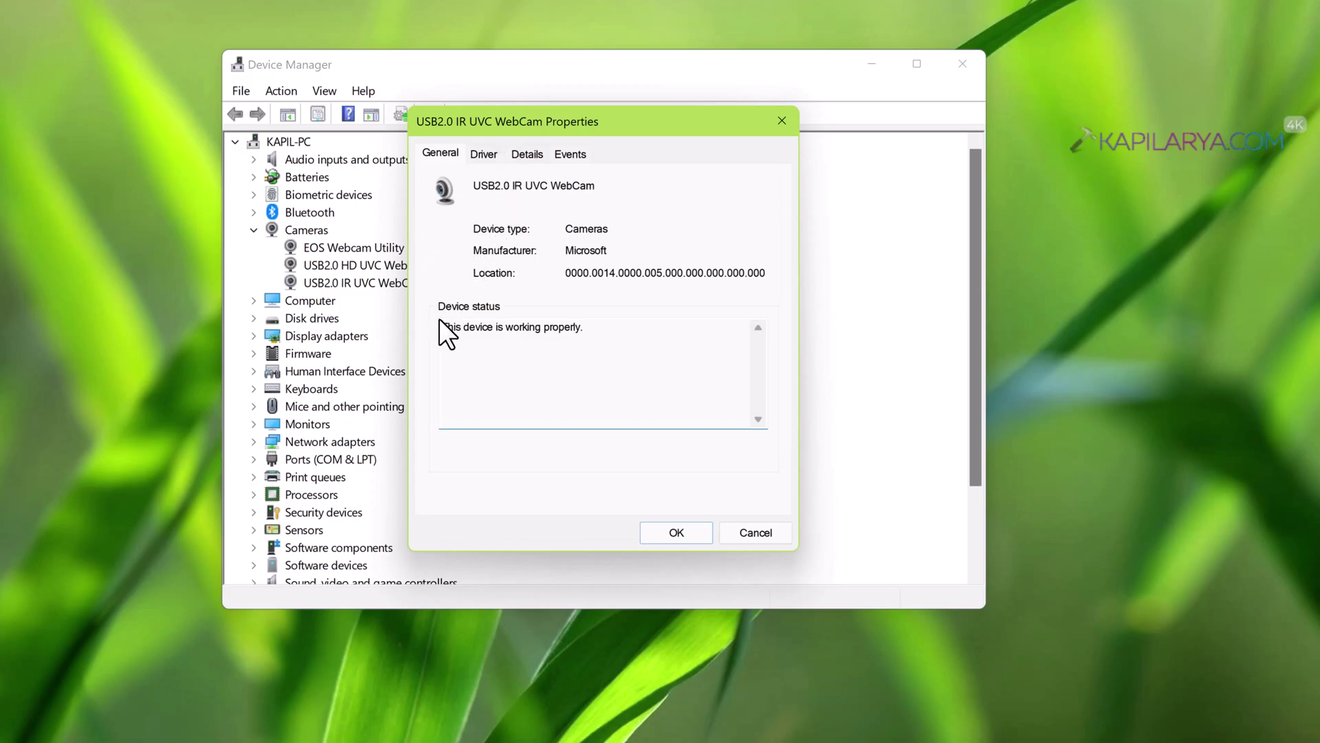
pyautogui.moveTo(443, 329); pyautogui.dragTo(589, 330)
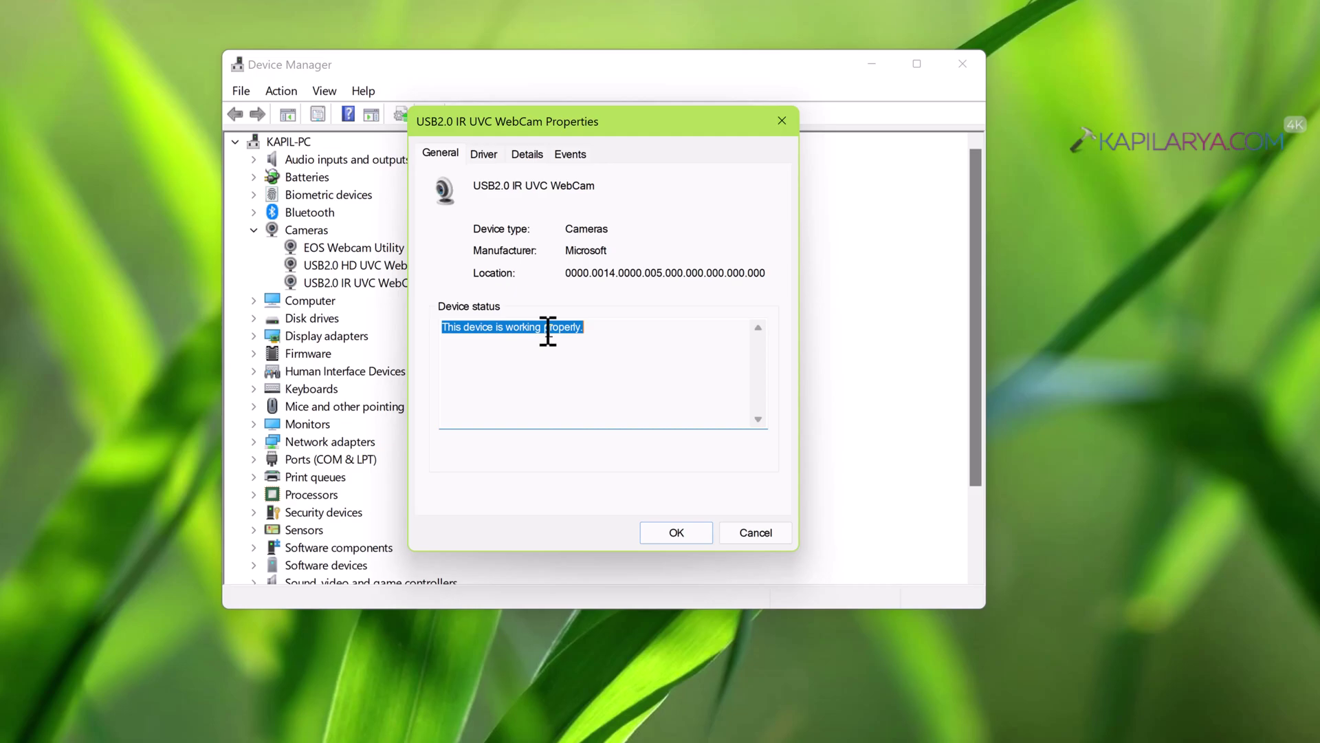
# Review the webcam driver (Microsoft, version 10.0.22000.469) and close the properties dialog
pyautogui.click(480, 158)
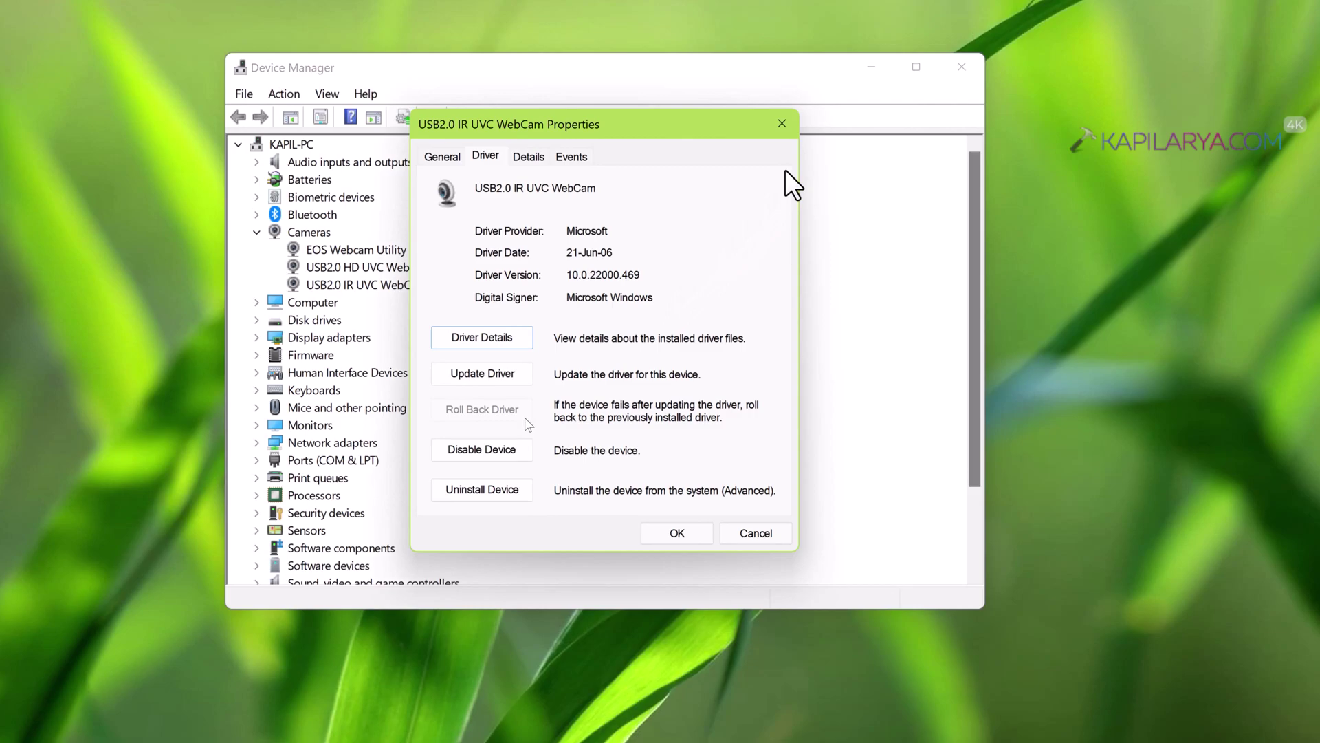
pyautogui.click(782, 127)
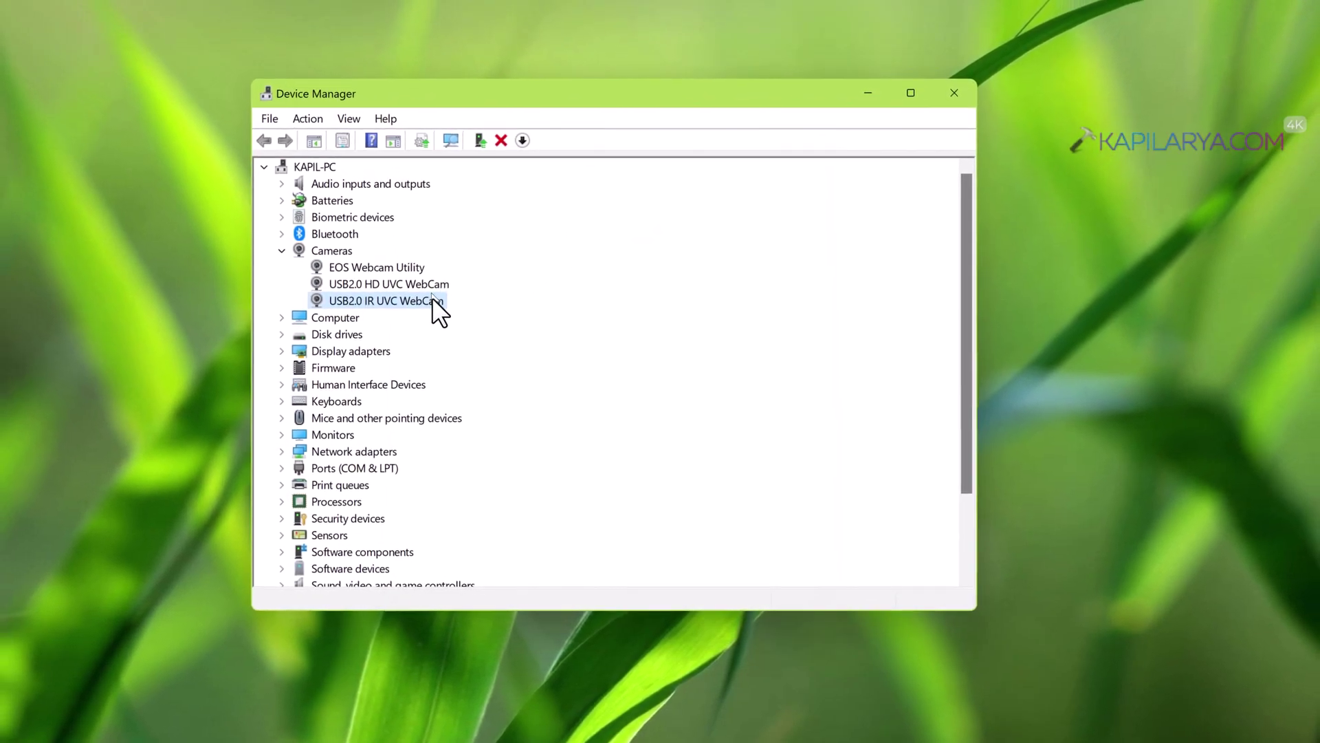
# Close Device Manager and run gpedit.msc from the Run box
pyautogui.click(951, 103)
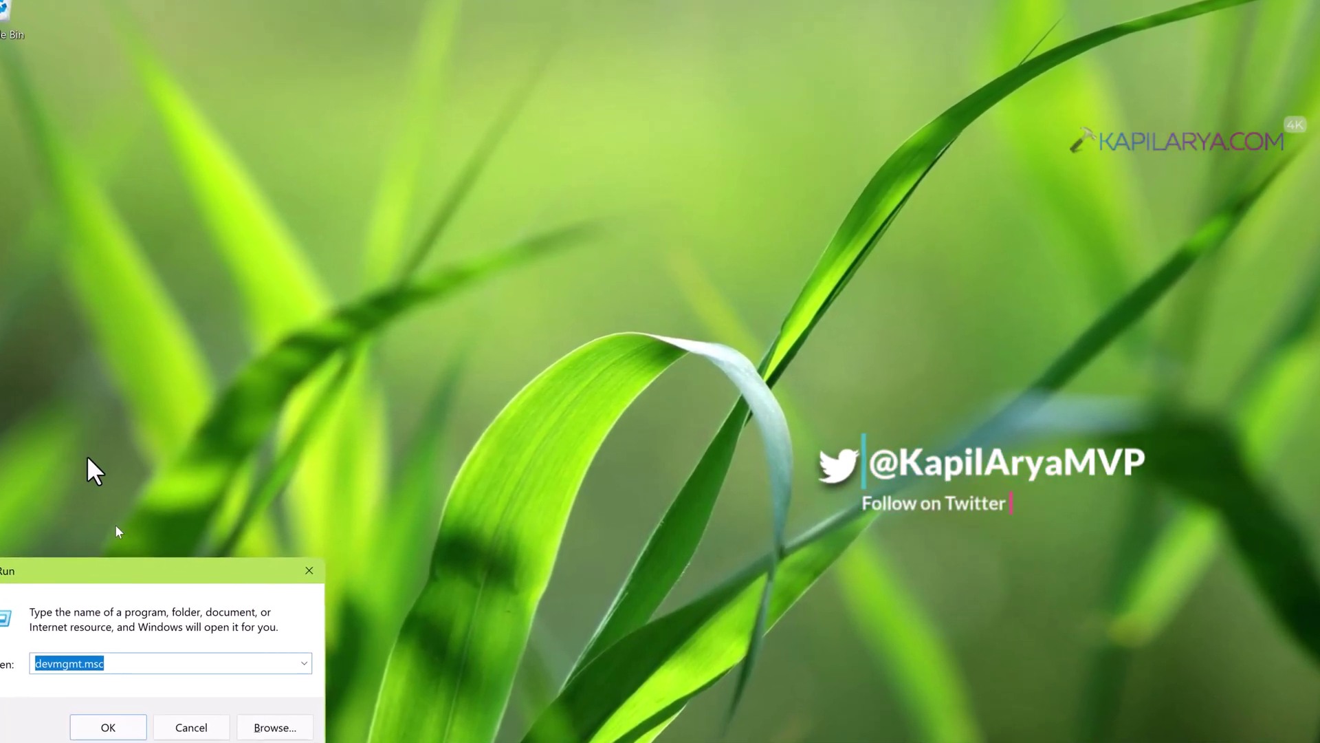
pyautogui.moveTo(134, 572); pyautogui.dragTo(642, 262)
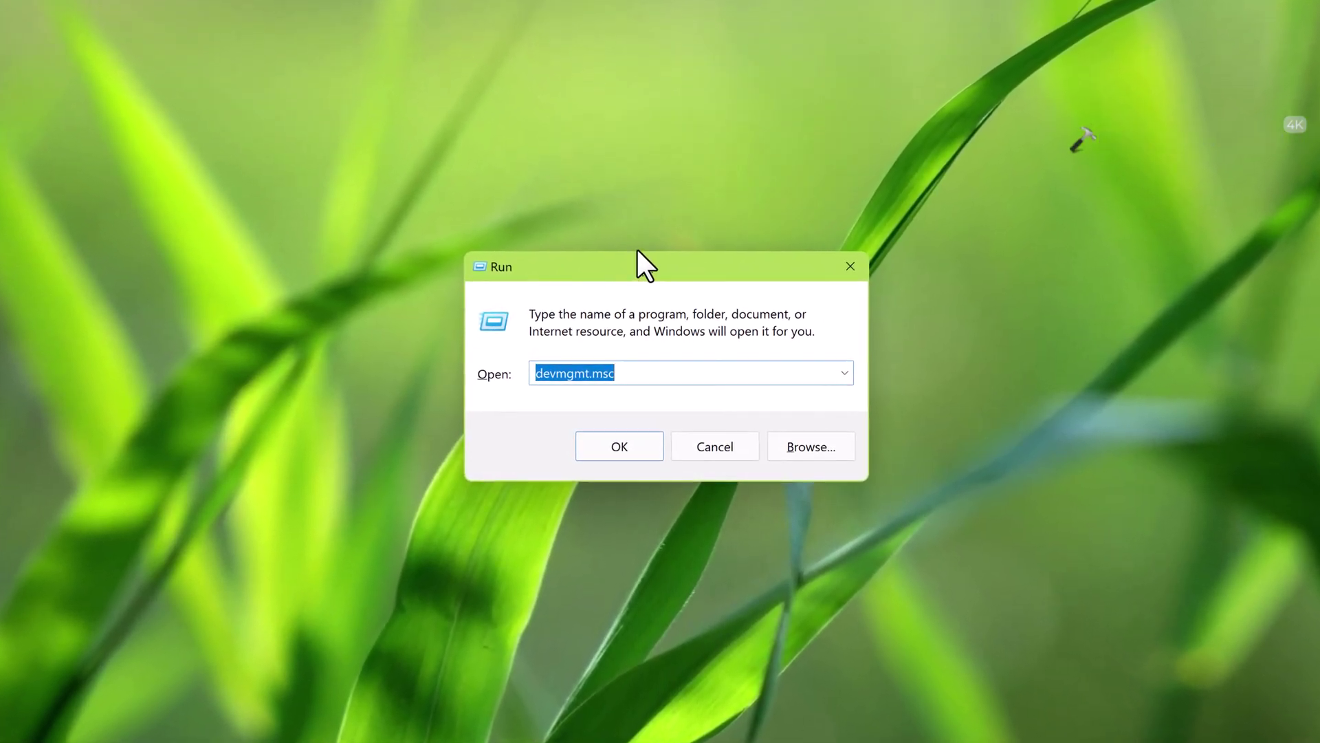
pyautogui.write('gpedit.msc')
pyautogui.press('Down')
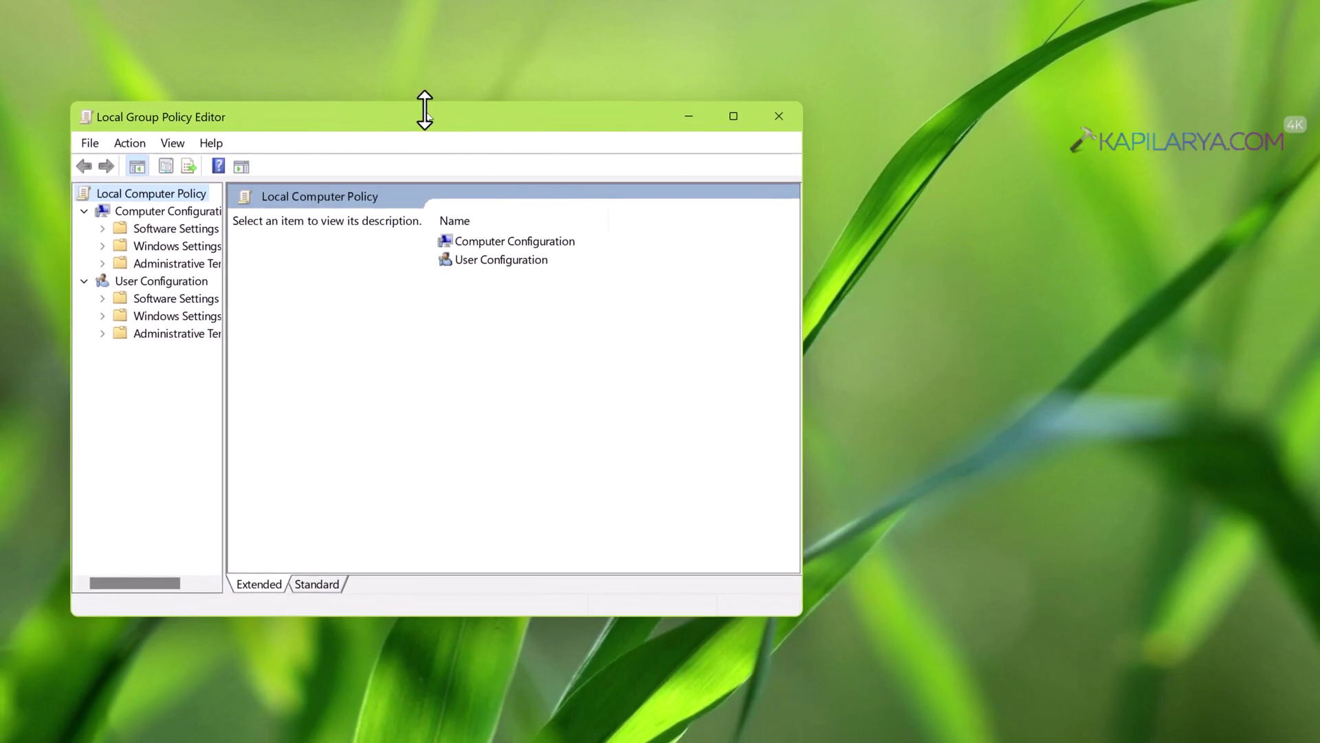
# Navigate to Administrative Templates > Windows Components > Biometrics and select the biometrics logon policy
pyautogui.moveTo(424, 117); pyautogui.dragTo(577, 120)
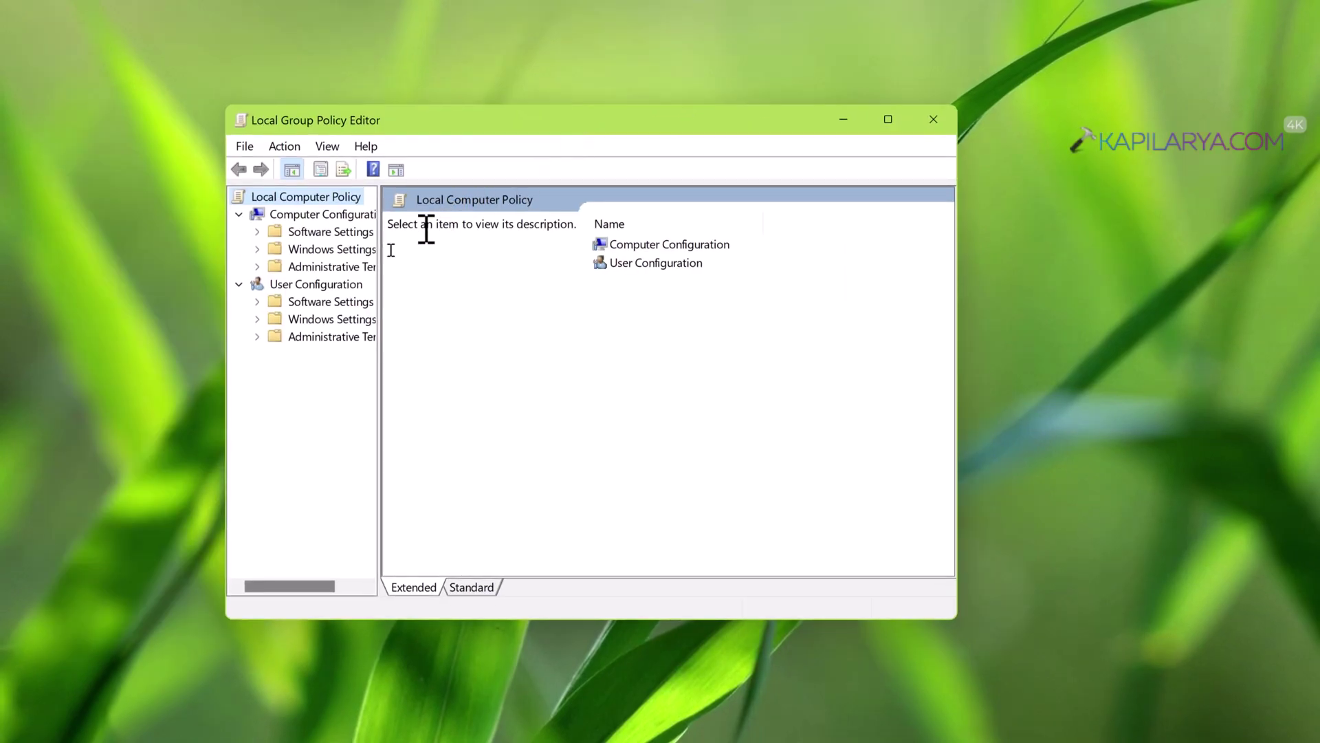
pyautogui.doubleClick(352, 268)
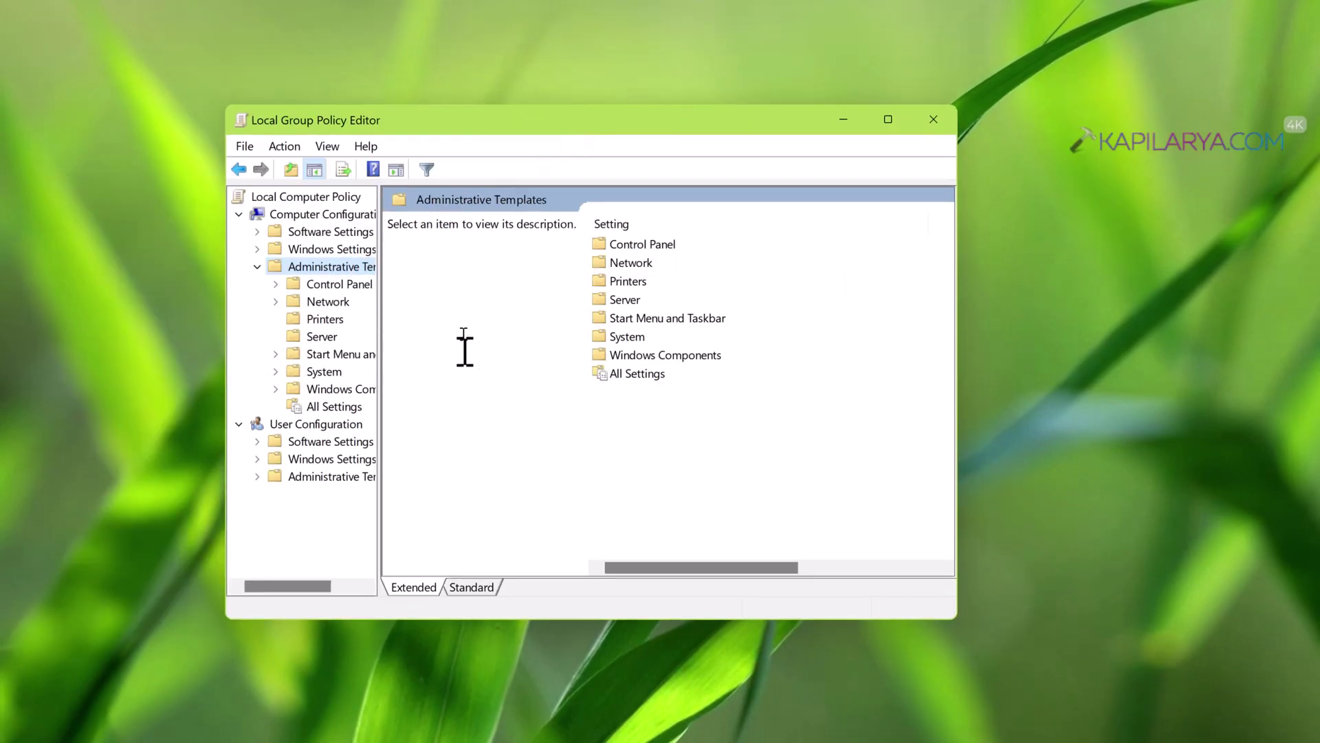
pyautogui.doubleClick(629, 355)
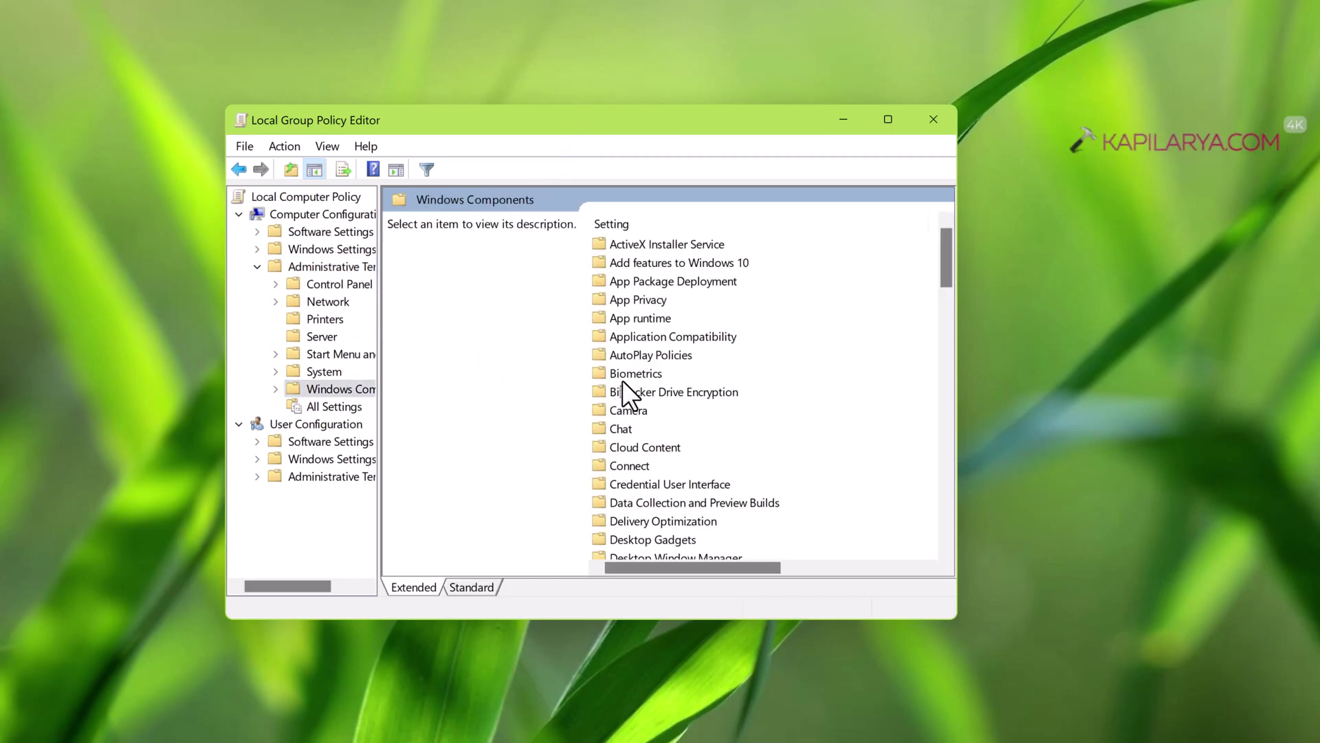
pyautogui.doubleClick(630, 374)
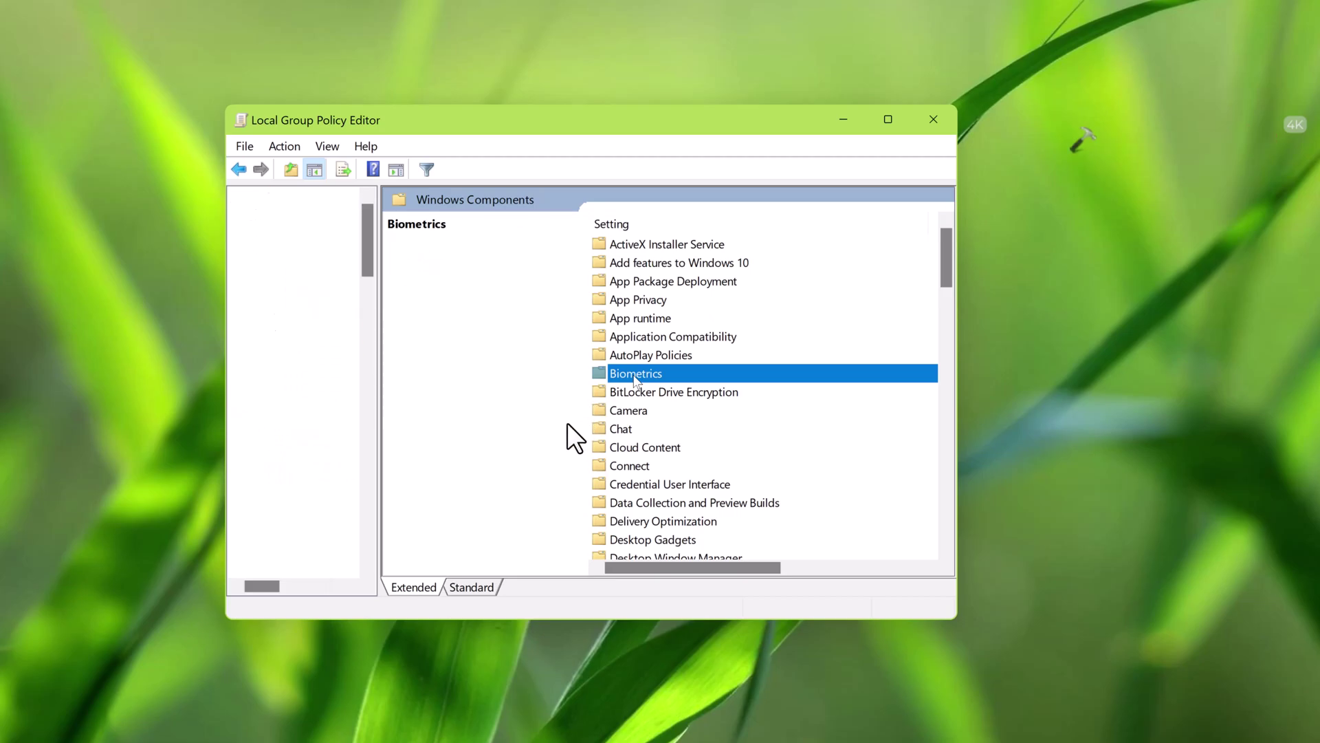
pyautogui.click(472, 586)
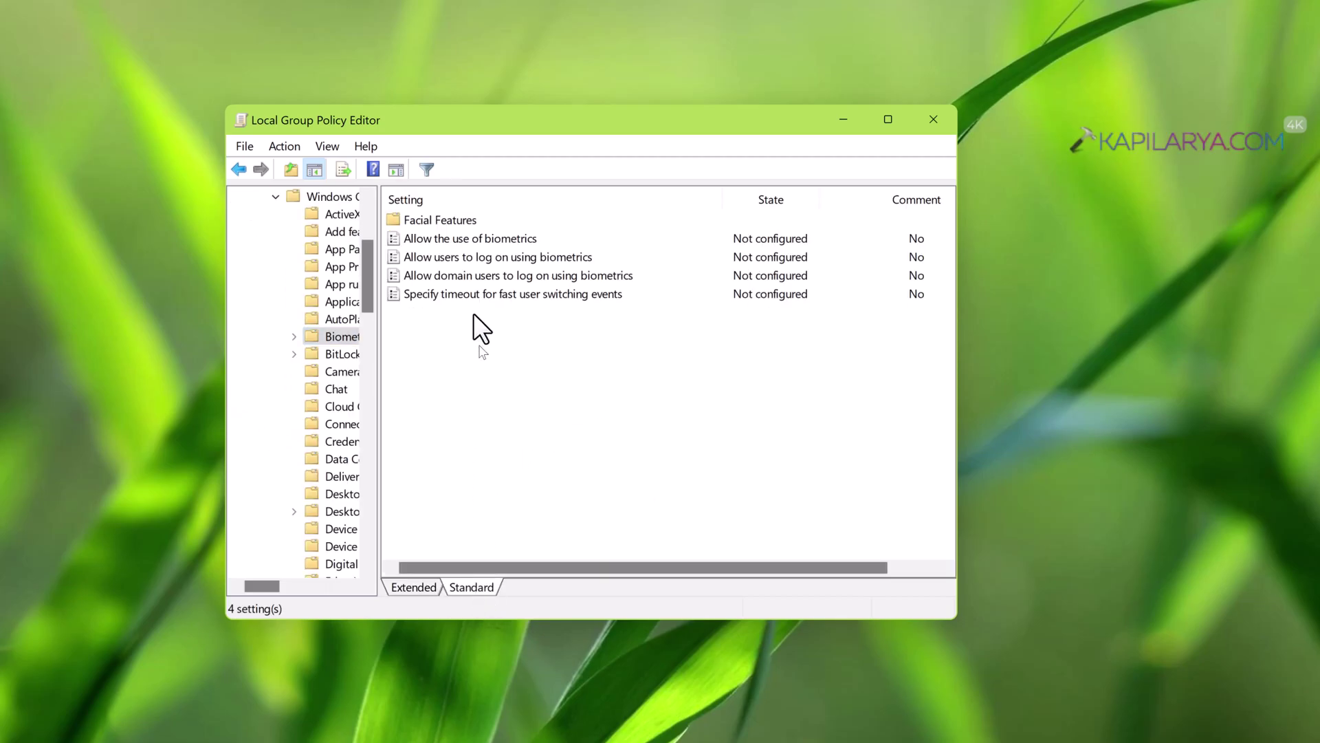
pyautogui.click(452, 239)
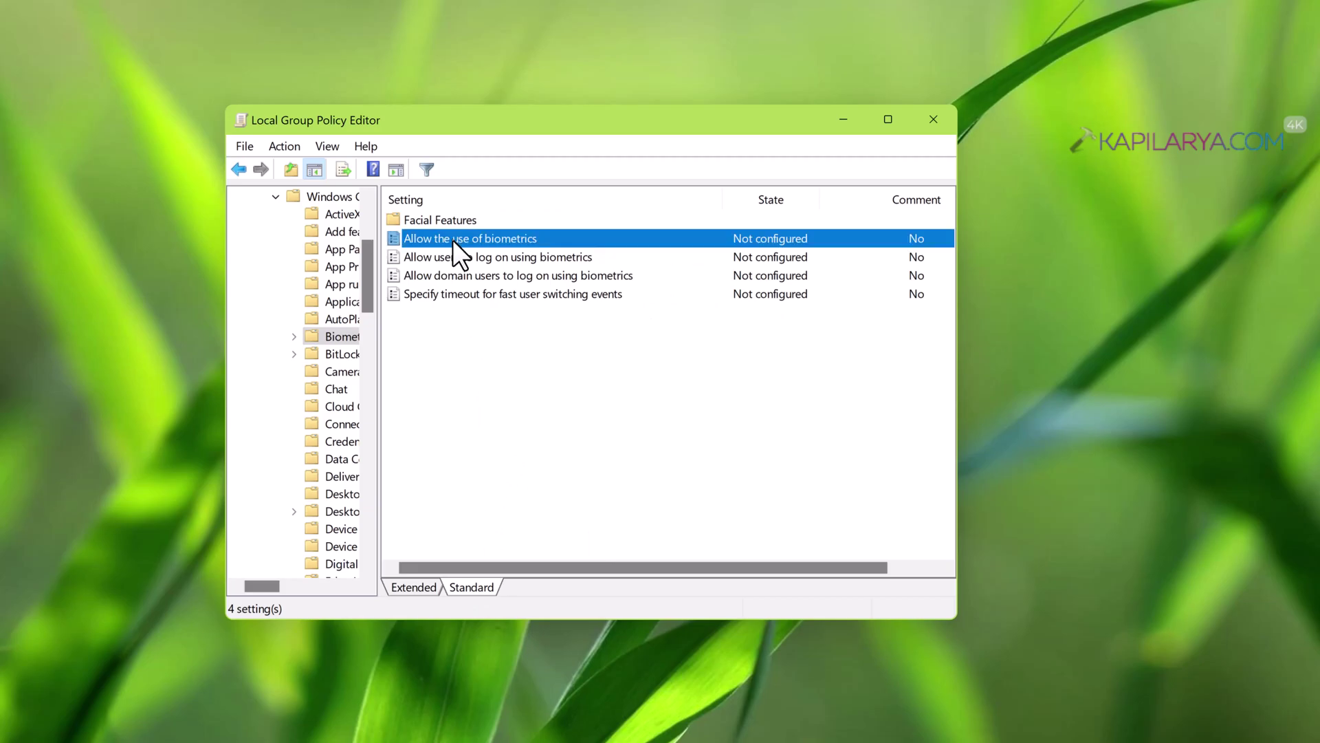
pyautogui.click(535, 258)
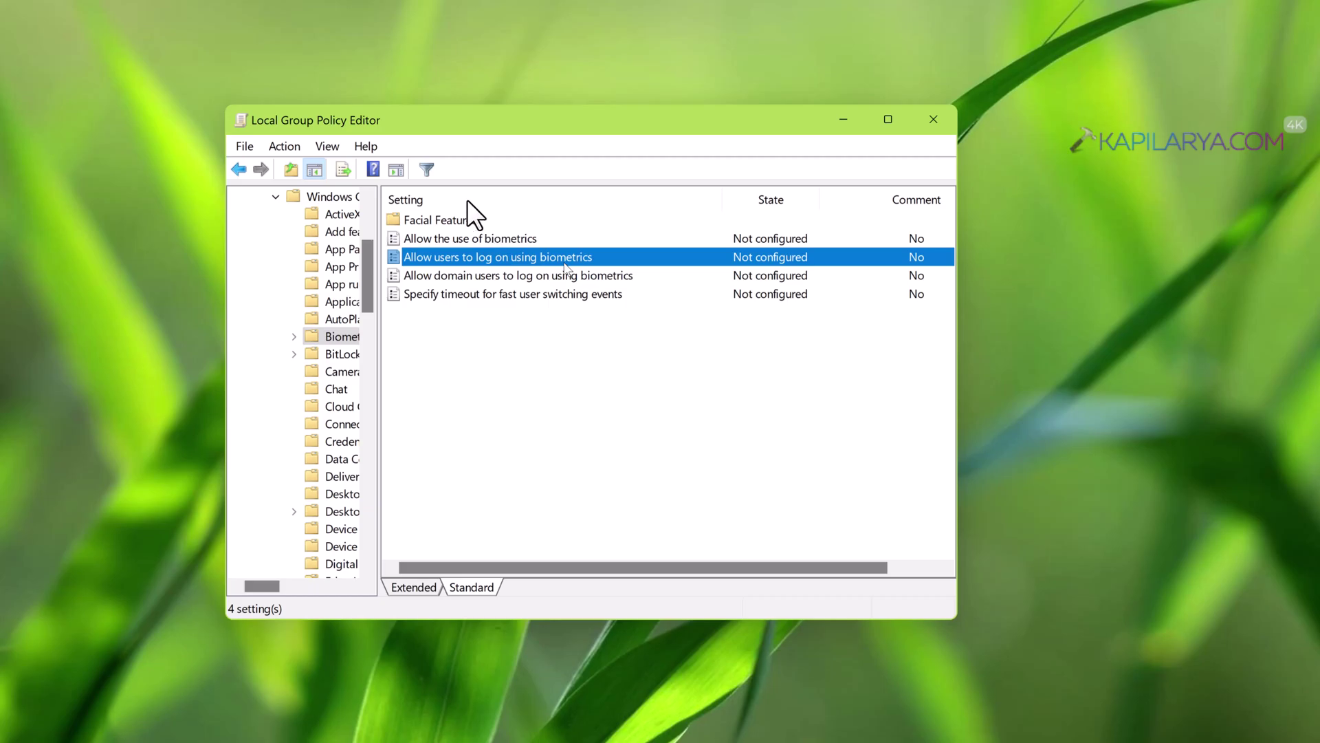
# Open Allow users to log on using biometrics, toggle Enabled back to Not Configured, and apply
pyautogui.doubleClick(565, 261)
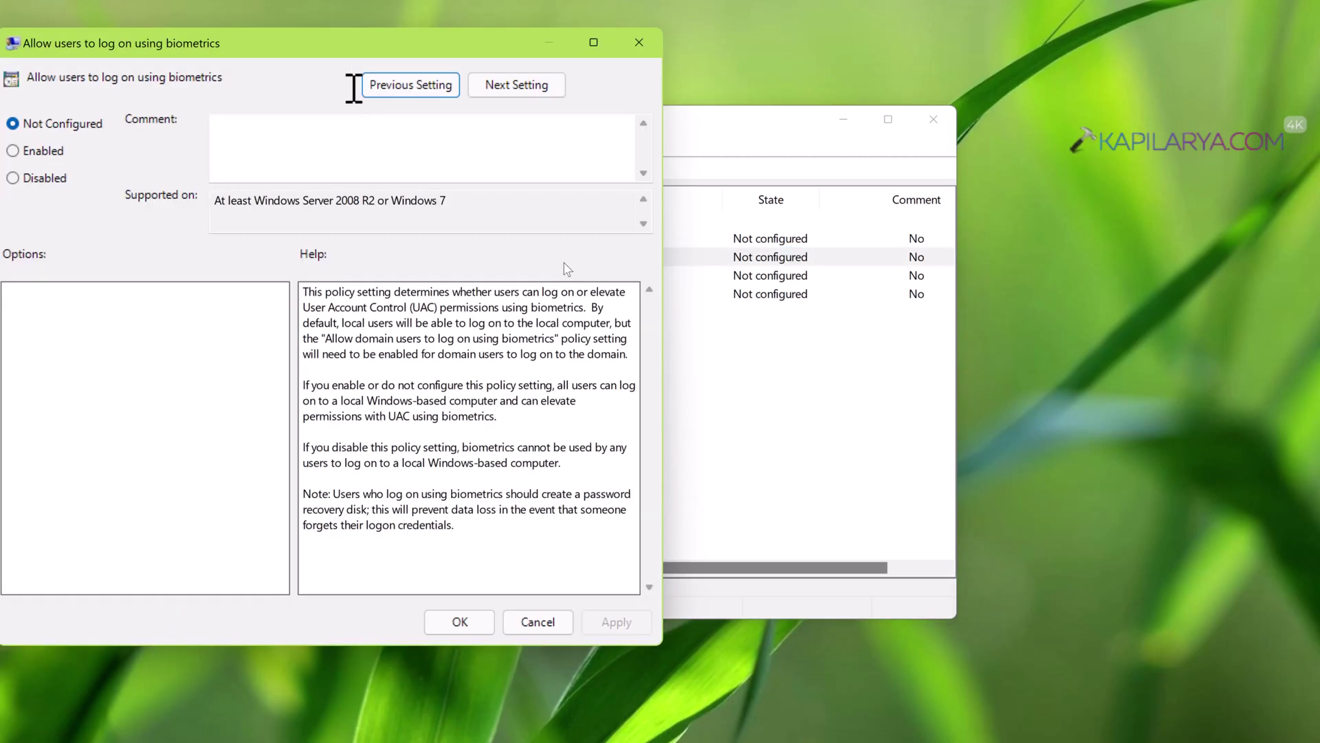
pyautogui.moveTo(347, 53); pyautogui.dragTo(641, 113)
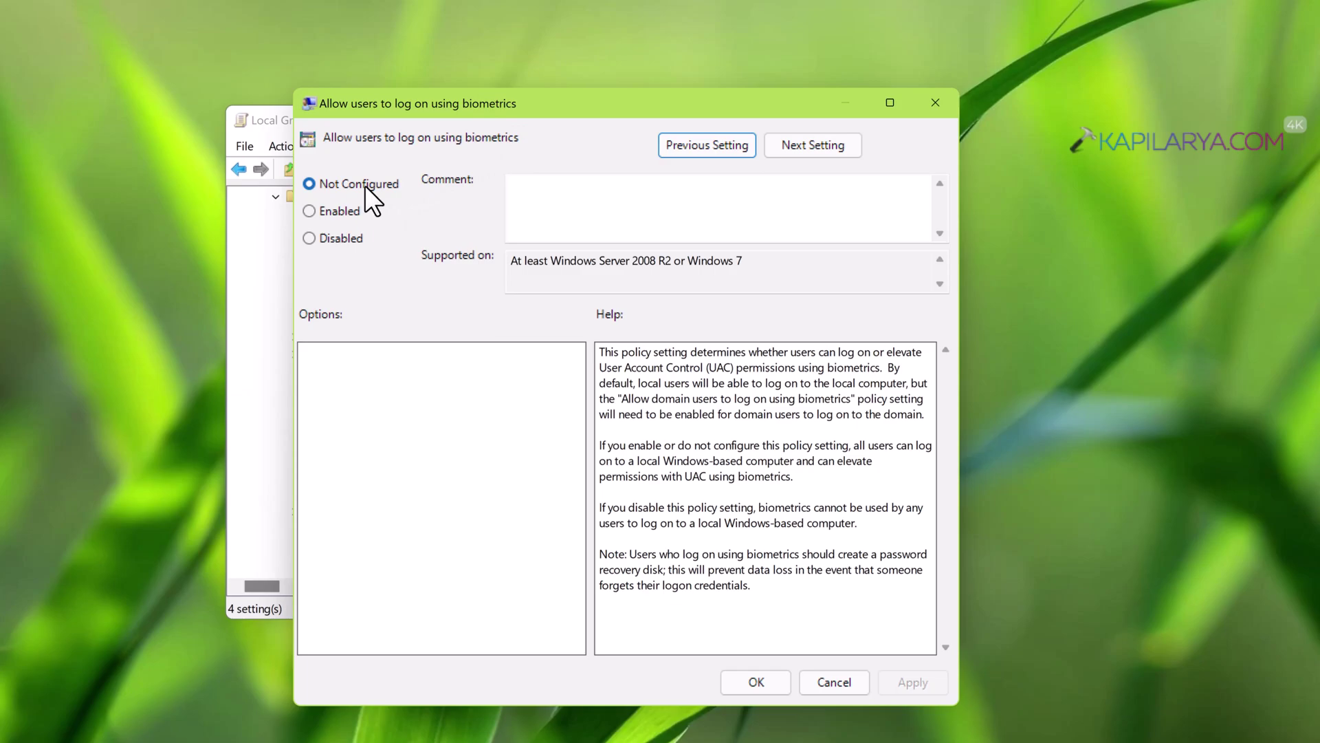
pyautogui.click(326, 211)
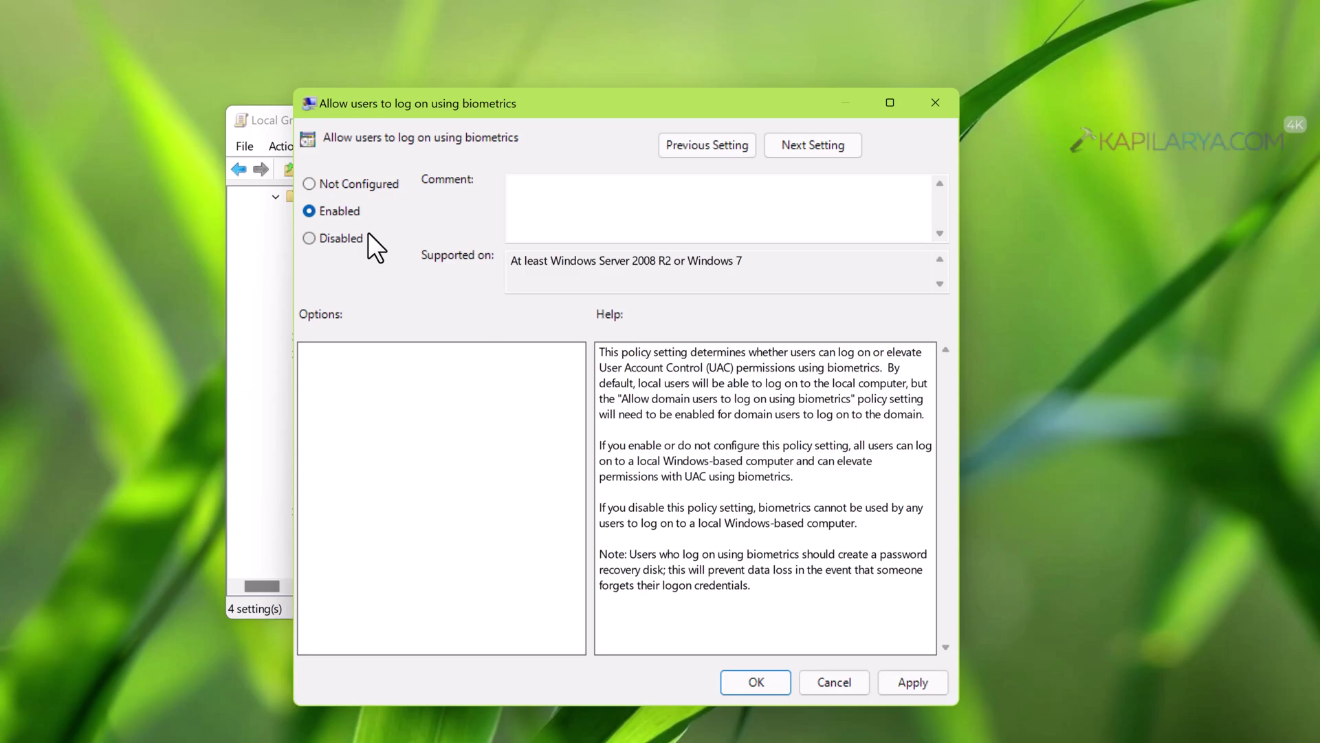
pyautogui.click(323, 184)
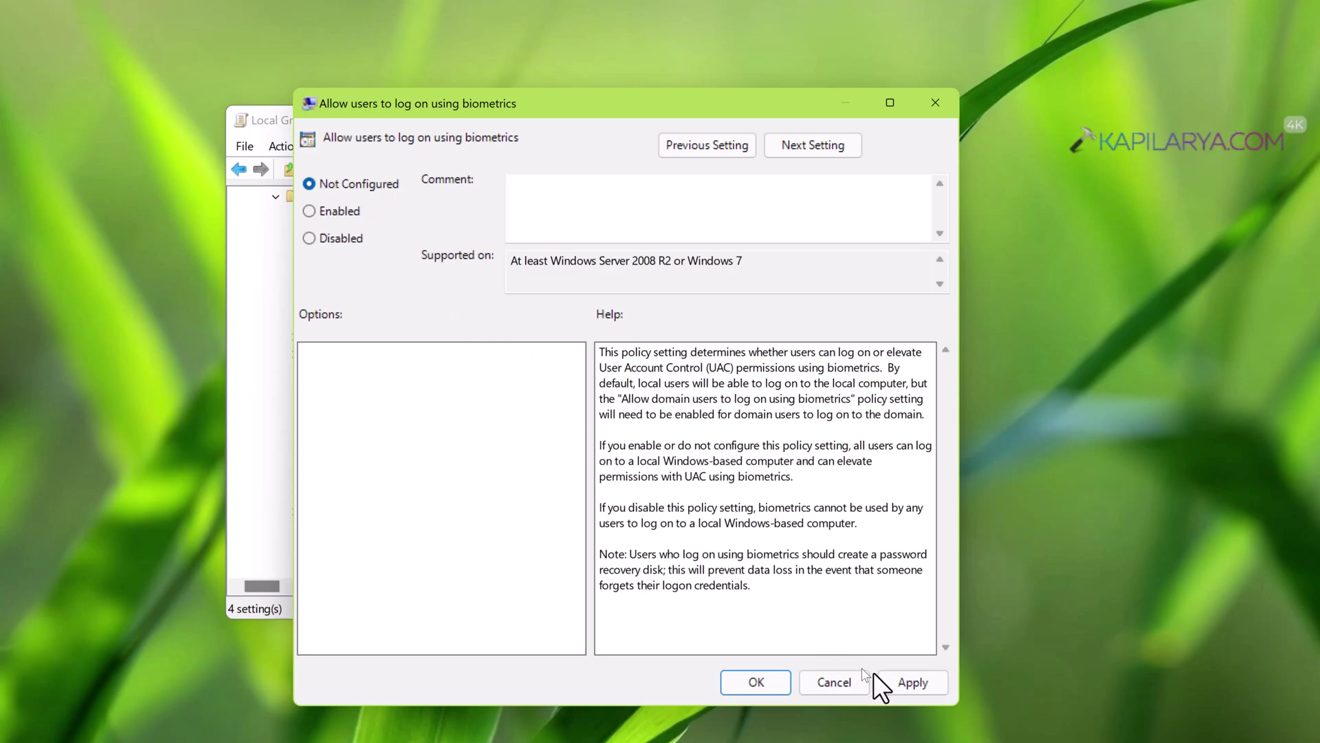
pyautogui.click(891, 686)
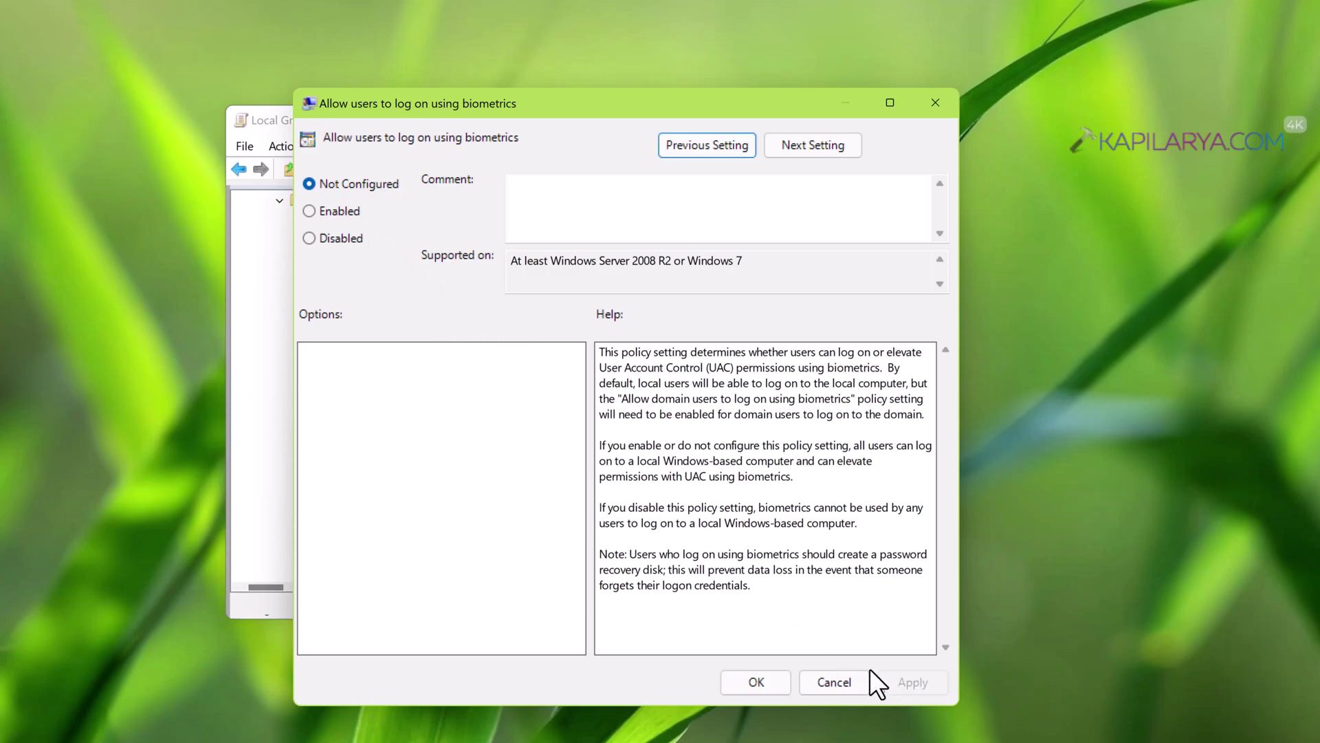